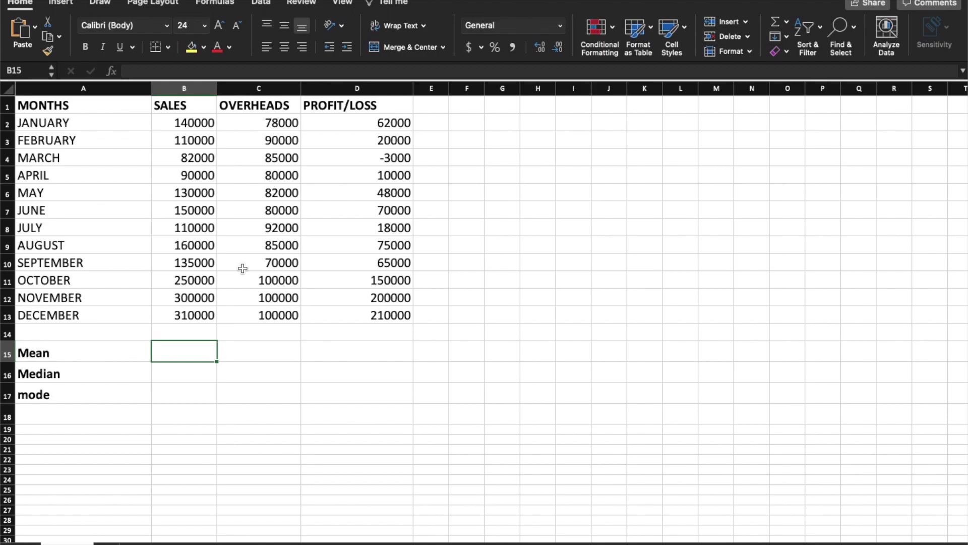
Step: Calculate the mean of the monthly sales in B15 with an AVERAGE formula over B2:B13
{"action": "double_click", "coordinate": [178, 356]}
{"action": "type", "text": "="}
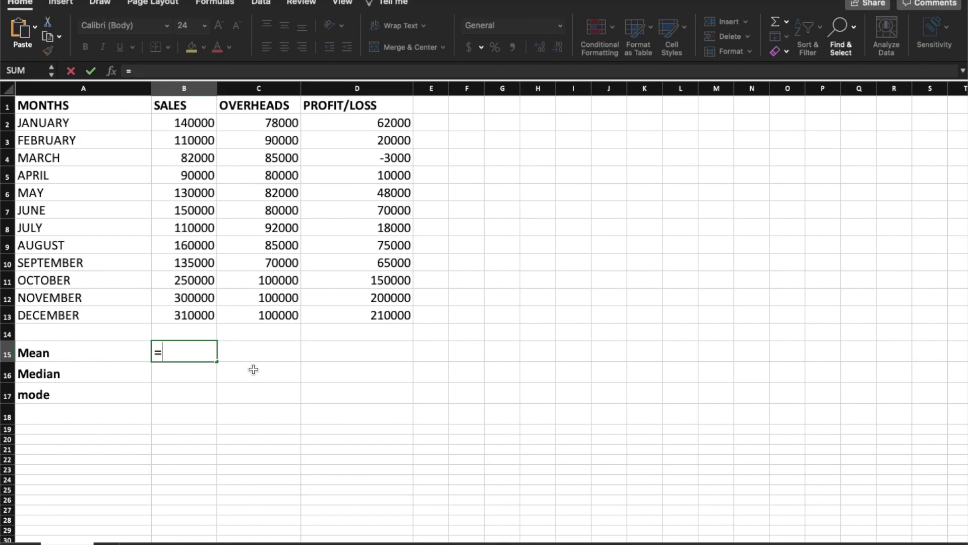
{"action": "type", "text": "aver"}
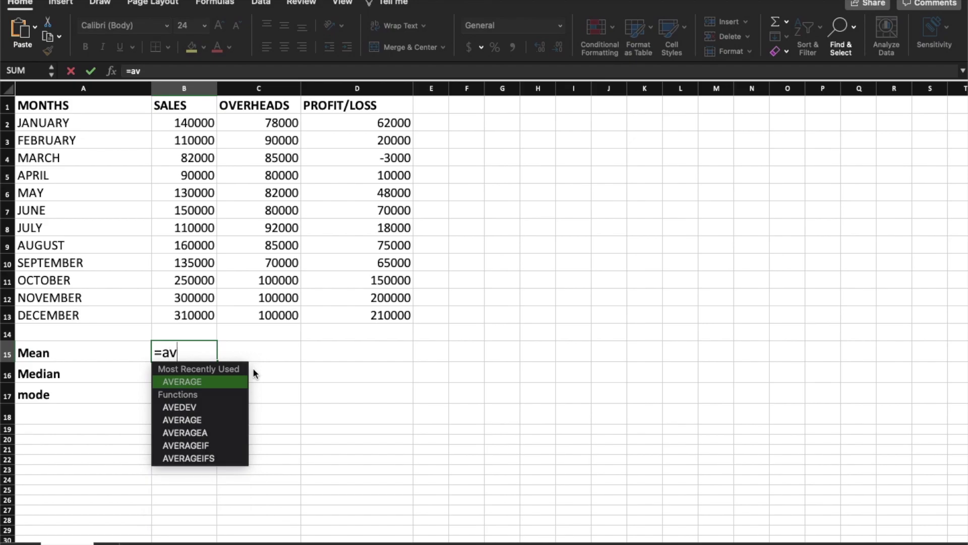
{"action": "key", "text": "BackSpace"}
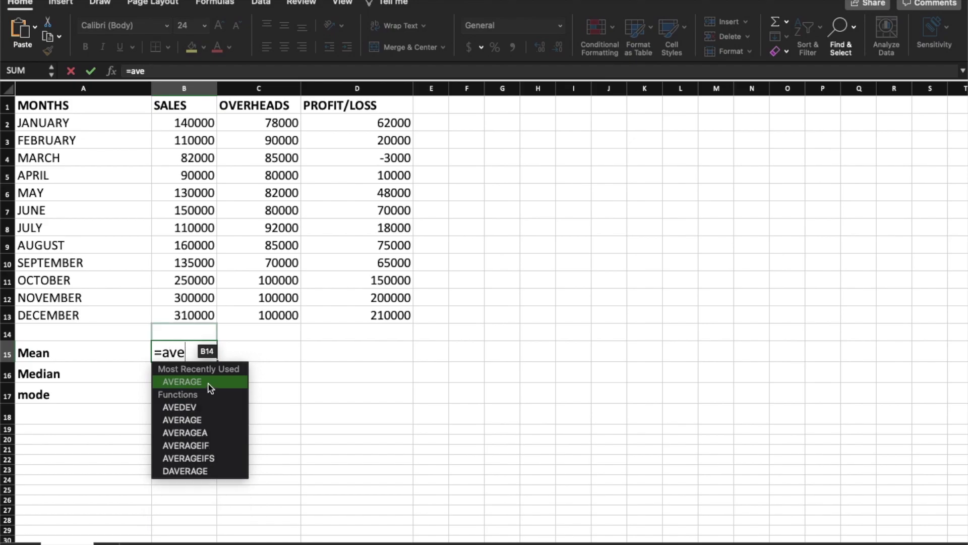
{"action": "key", "text": "Tab"}
{"action": "key", "text": "Down"}
{"action": "key", "text": "Down"}
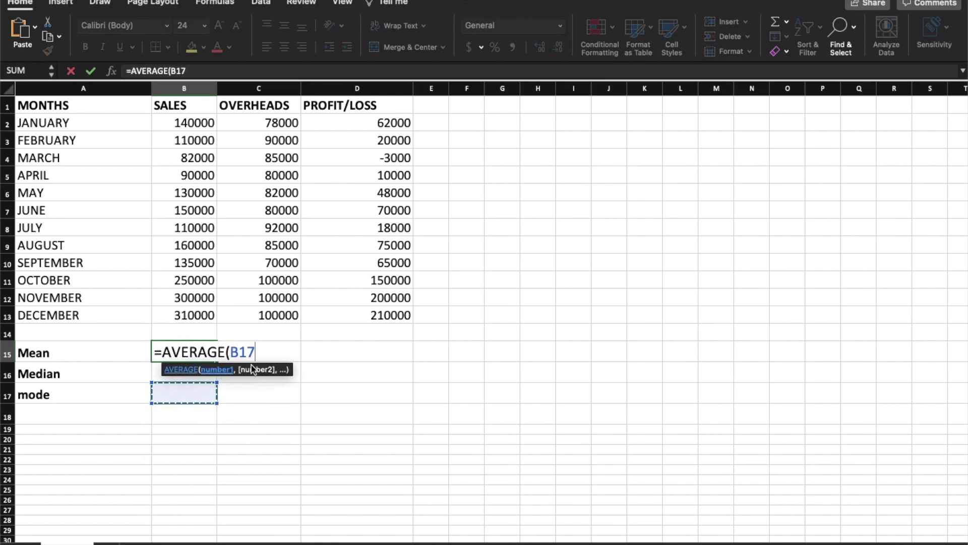
{"action": "left_click", "coordinate": [187, 127]}
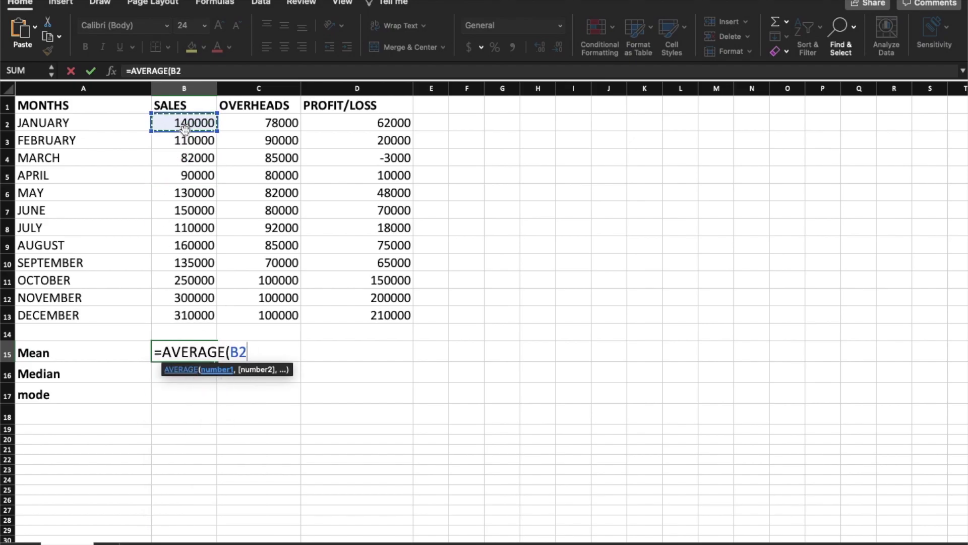
{"action": "left_click", "coordinate": [196, 318], "text": "shift"}
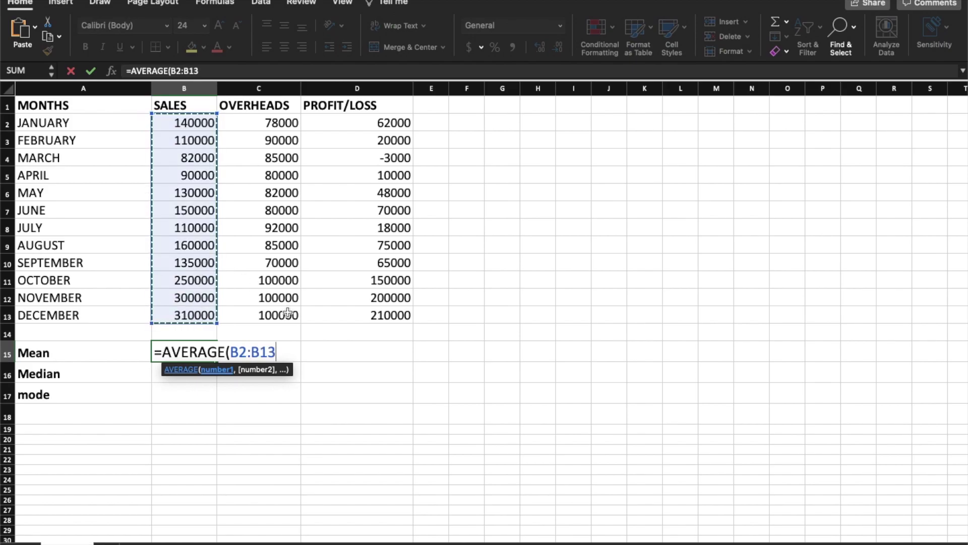
{"action": "key", "text": "Return"}
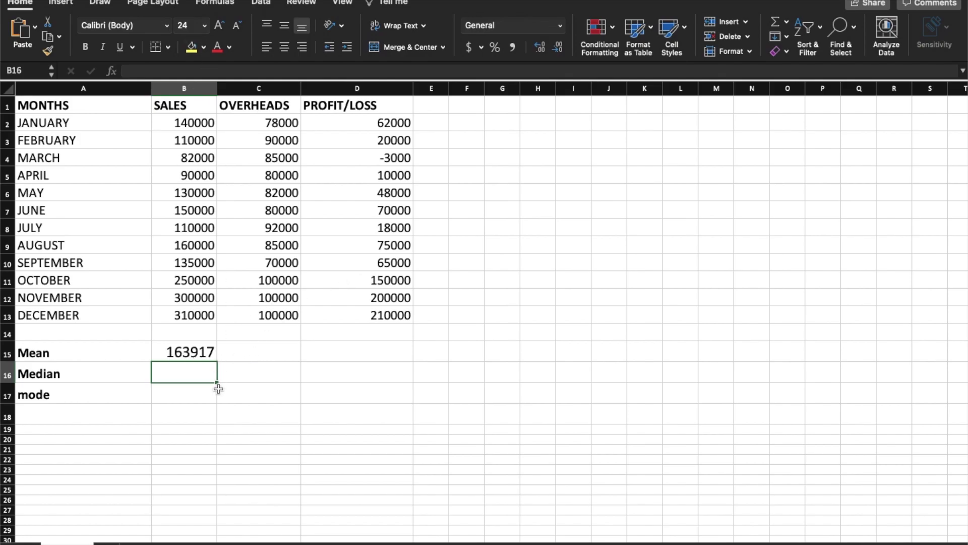
Step: Clear the mean formula in B15 and replace it with the AutoSum Average function over B2:B14
{"action": "left_click", "coordinate": [199, 354]}
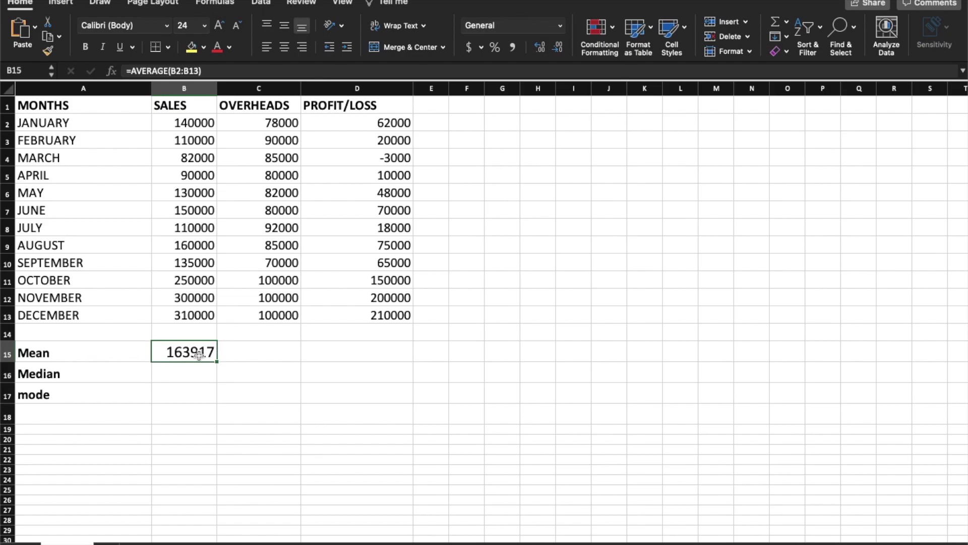
{"action": "key", "text": "Delete"}
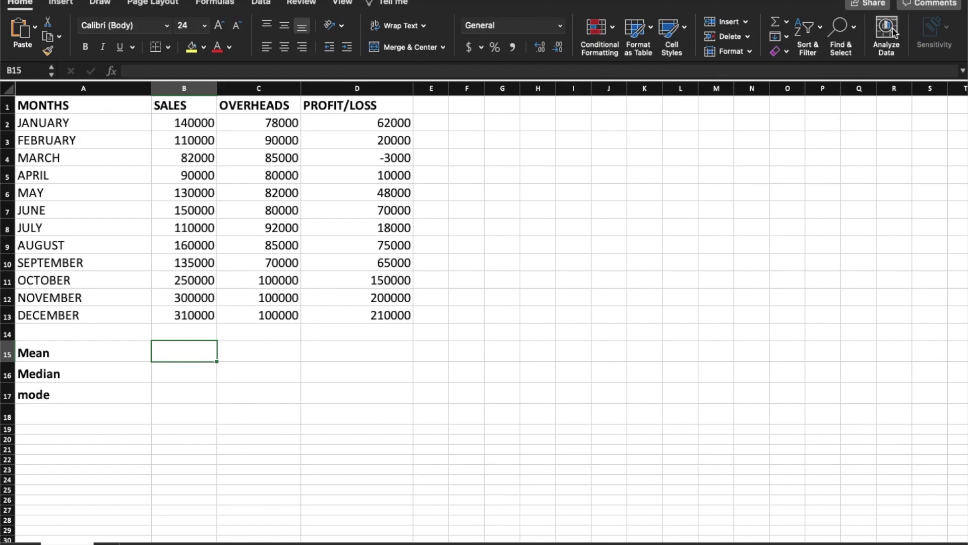
{"action": "left_click", "coordinate": [787, 23]}
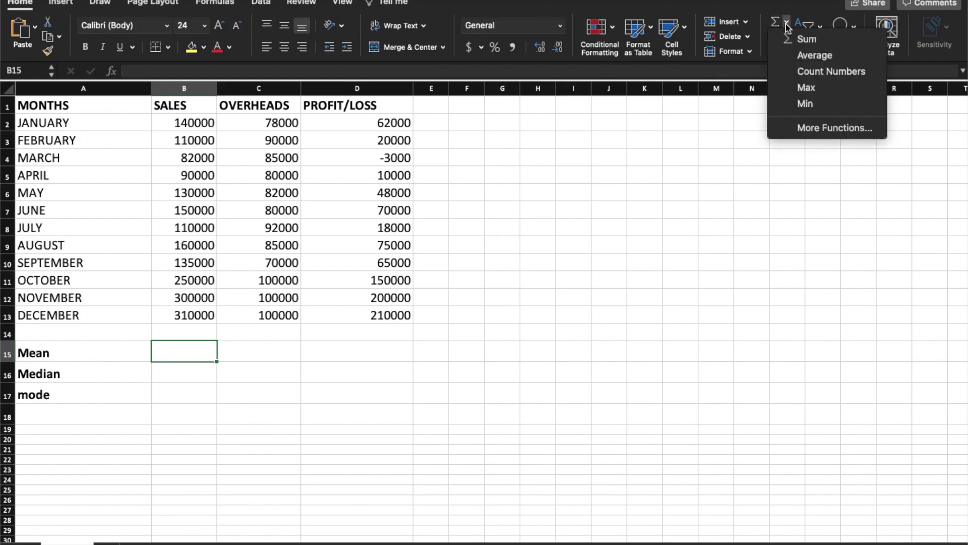
{"action": "left_click", "coordinate": [804, 57]}
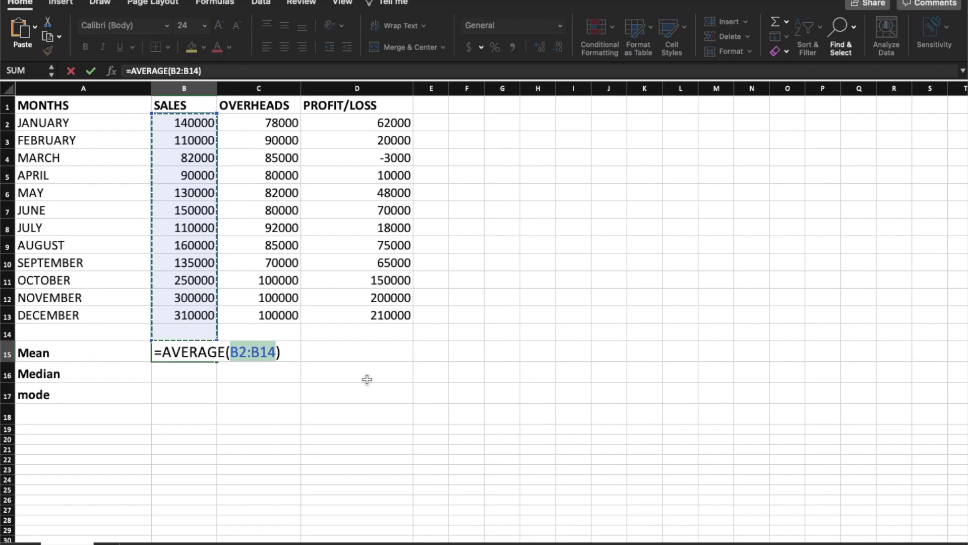
{"action": "key", "text": "Return"}
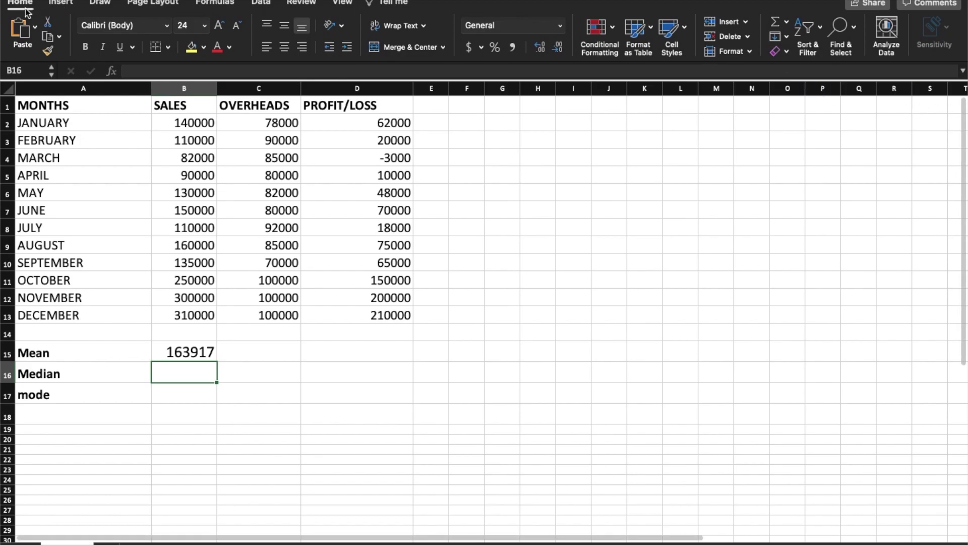
{"action": "left_click", "coordinate": [214, 3]}
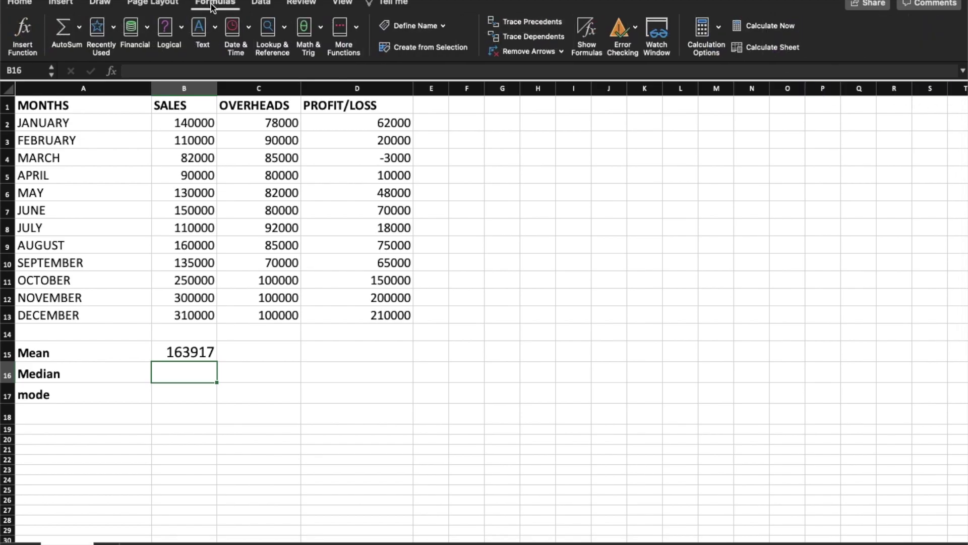
{"action": "left_click", "coordinate": [79, 27]}
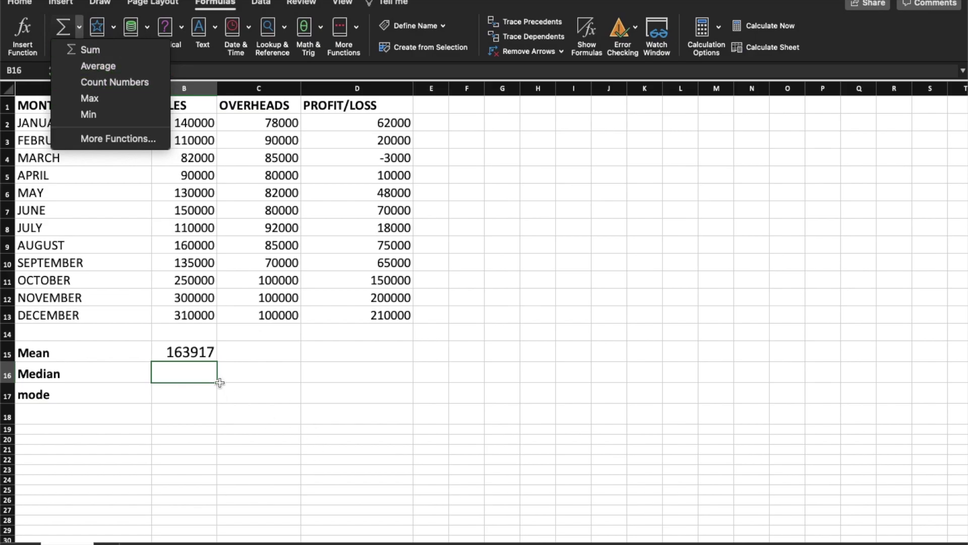
{"action": "left_click", "coordinate": [260, 358]}
Step: Try to extend the mean formula from B15 across the overheads and profit/loss columns
{"action": "left_click", "coordinate": [195, 351]}
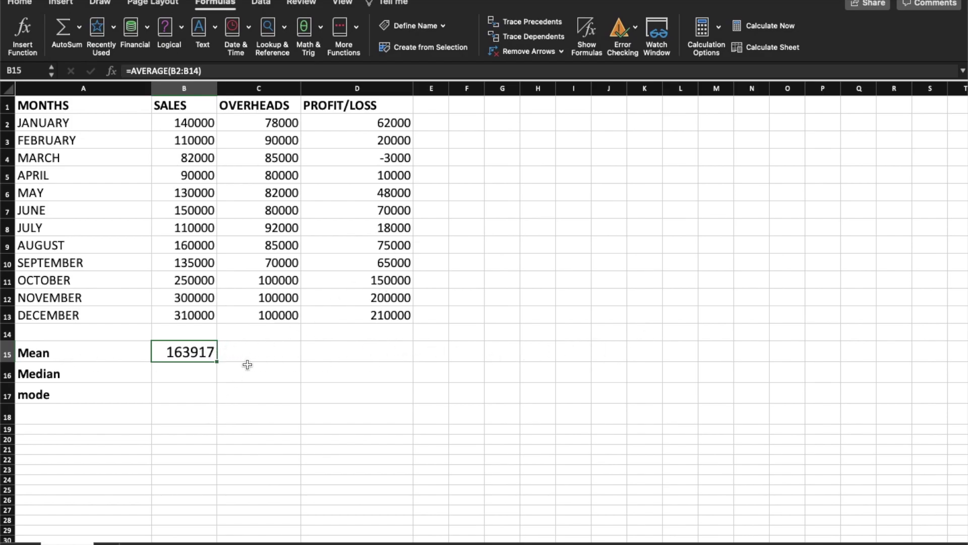
{"action": "left_click_drag", "start_coordinate": [217, 361], "coordinate": [386, 362]}
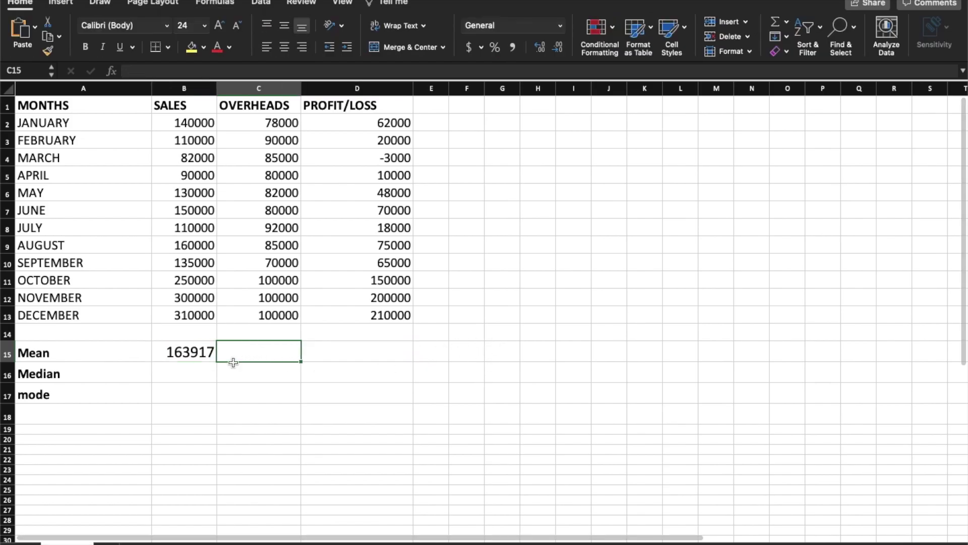
{"action": "left_click", "coordinate": [195, 363]}
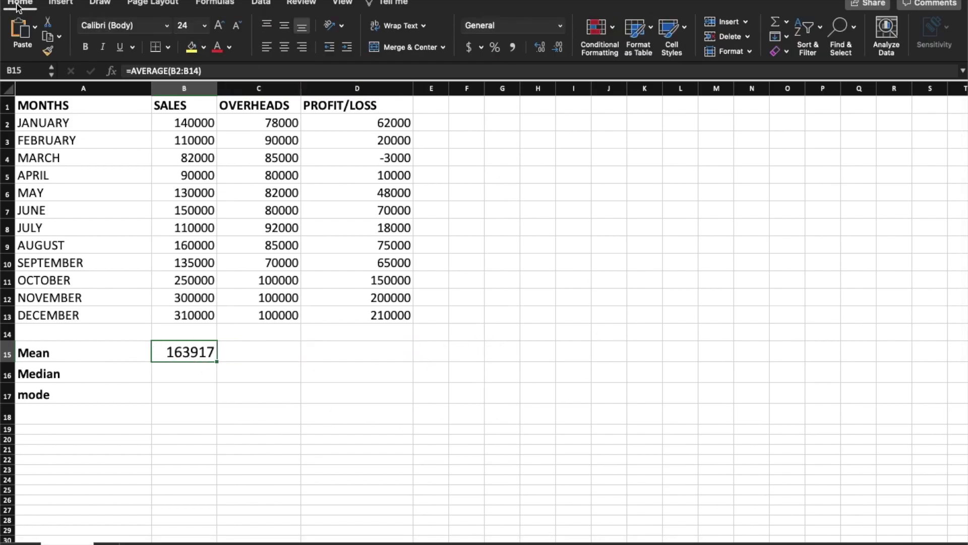
Step: Fill the mean formula from B15 across to D15 using the Fill Right command
{"action": "left_click", "coordinate": [788, 39]}
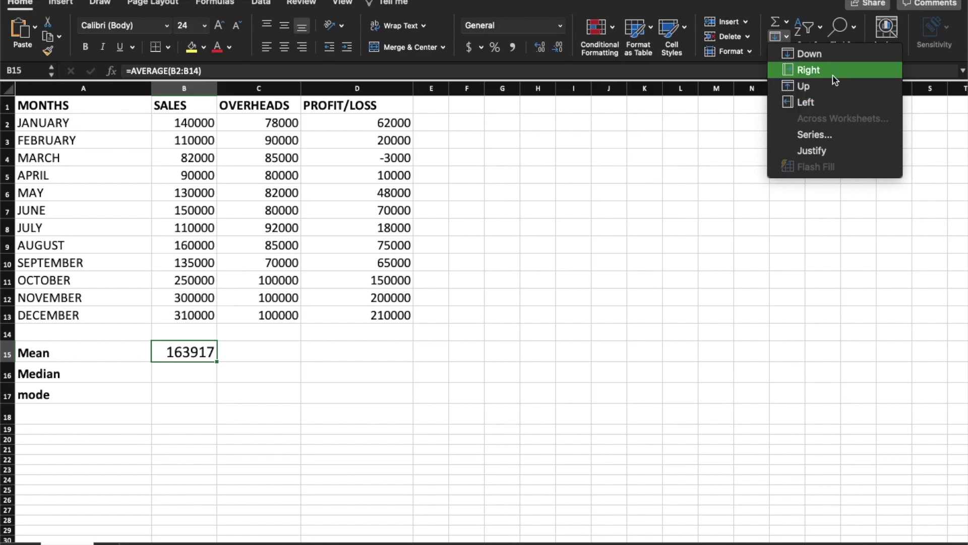
{"action": "key", "text": "Escape"}
{"action": "left_click_drag", "start_coordinate": [216, 355], "coordinate": [396, 353]}
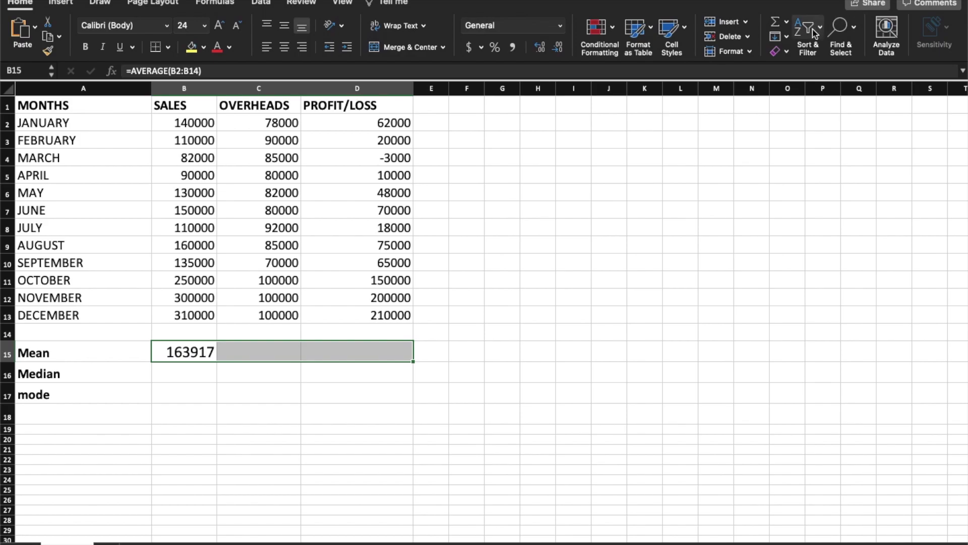
{"action": "left_click", "coordinate": [788, 38]}
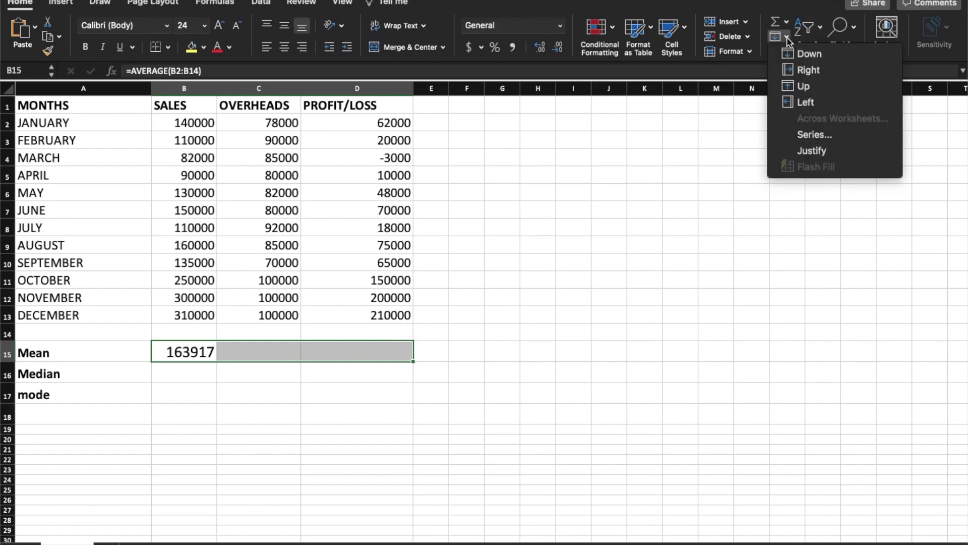
{"action": "left_click", "coordinate": [808, 71]}
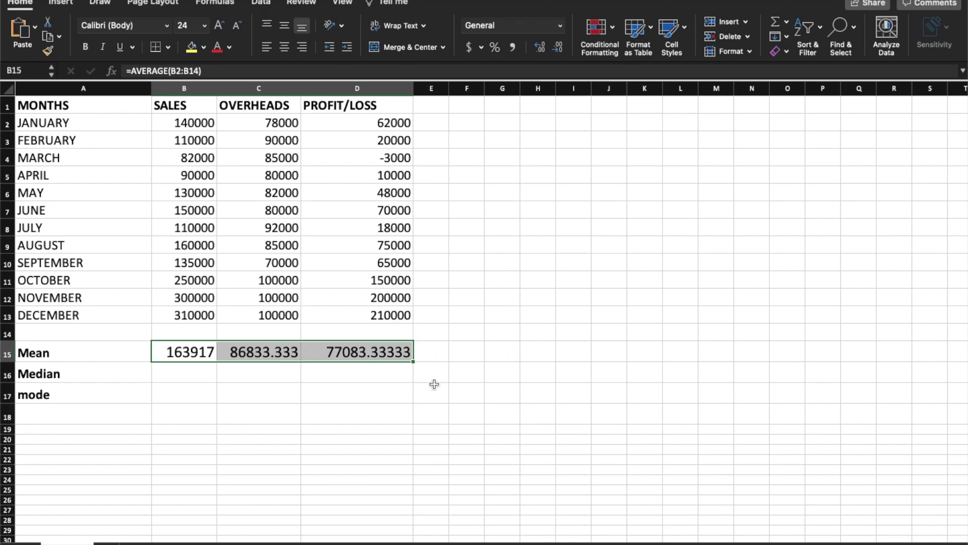
Step: Calculate the median of the monthly sales in B16 with a MEDIAN formula over B2:B13
{"action": "left_click", "coordinate": [173, 378]}
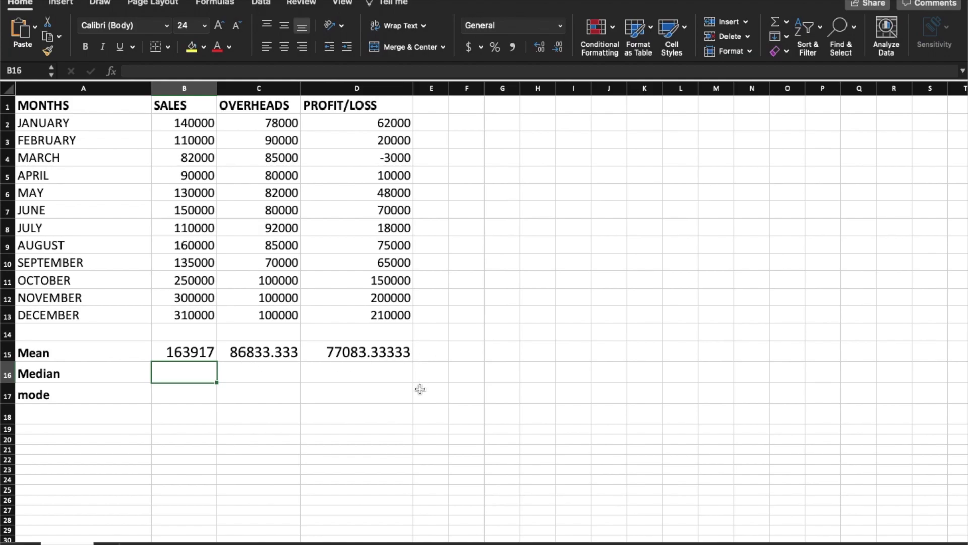
{"action": "left_click", "coordinate": [232, 421]}
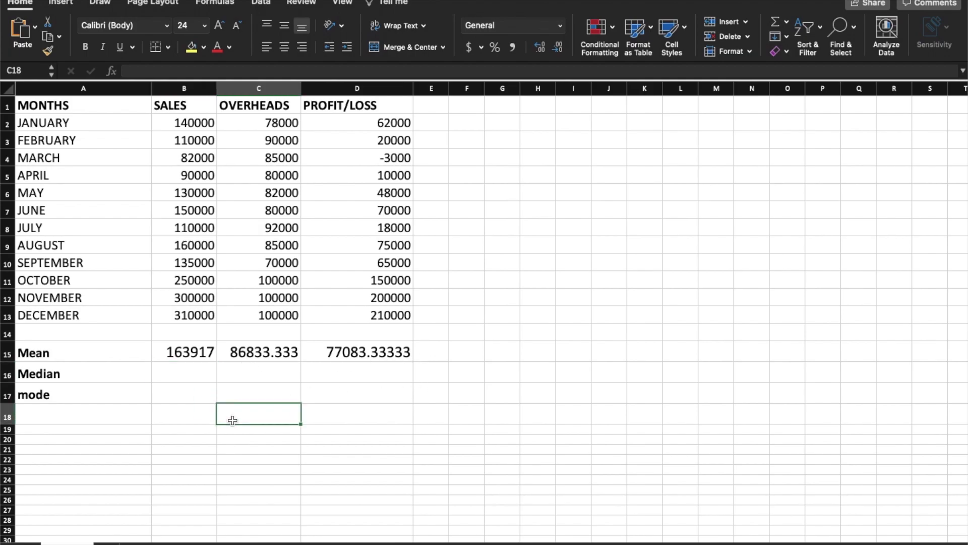
{"action": "left_click", "coordinate": [180, 377]}
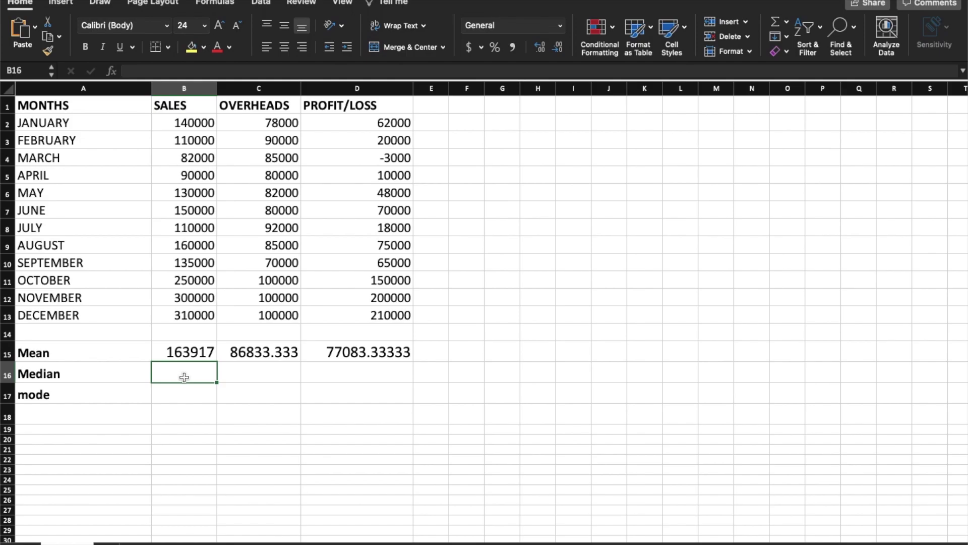
{"action": "double_click", "coordinate": [192, 375]}
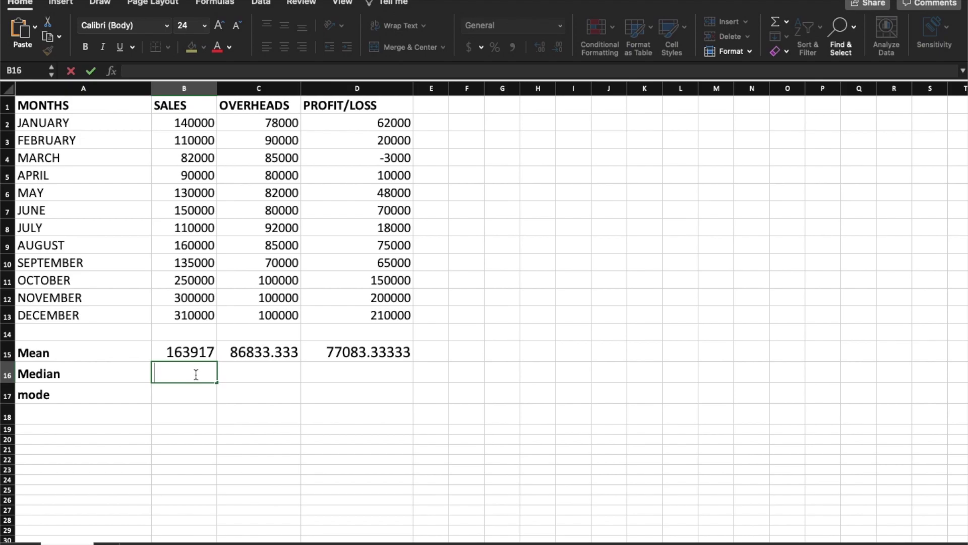
{"action": "type", "text": "="}
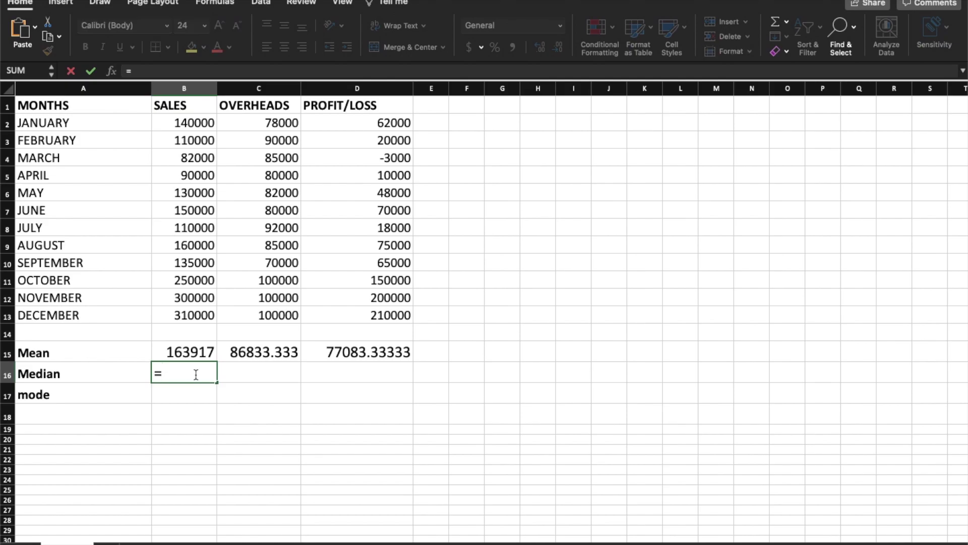
{"action": "type", "text": "med"}
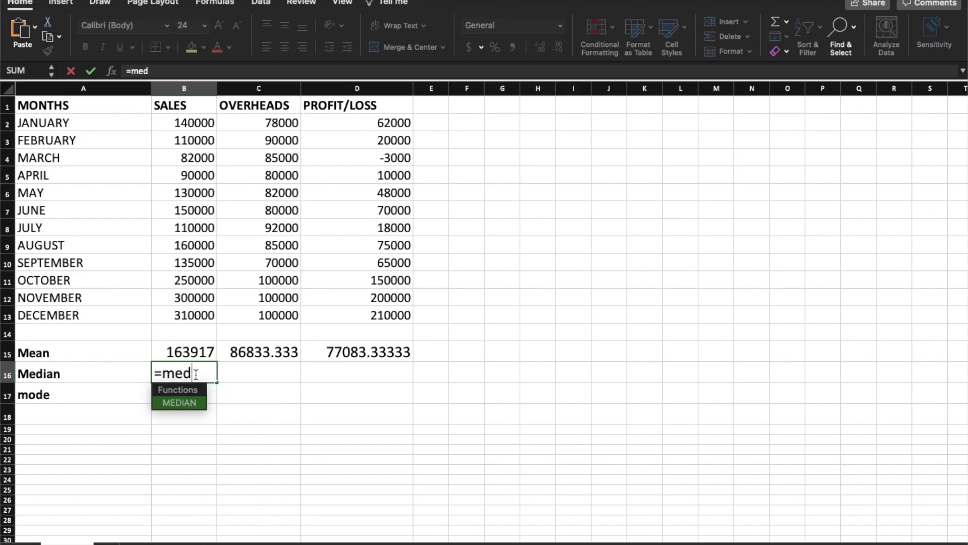
{"action": "double_click", "coordinate": [184, 403]}
{"action": "left_click", "coordinate": [168, 400]}
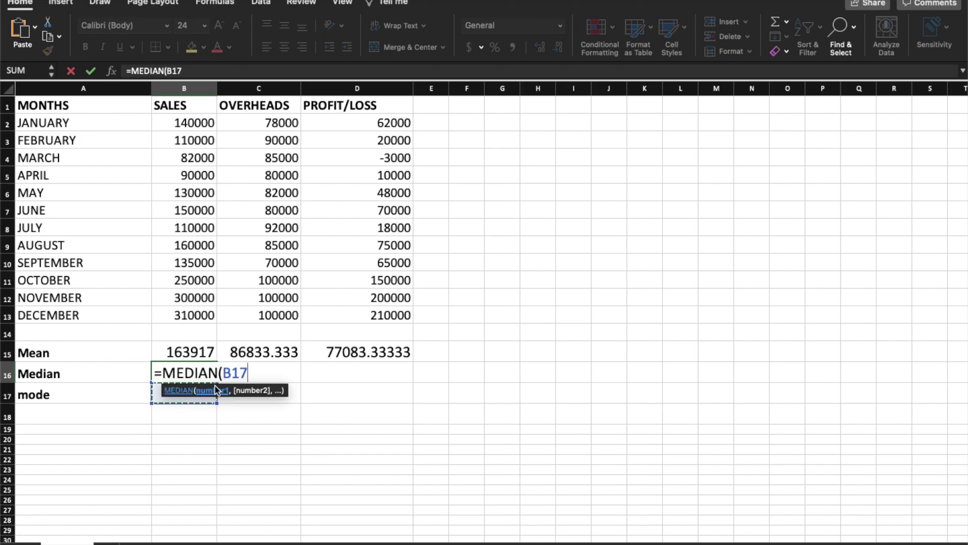
{"action": "left_click", "coordinate": [187, 123]}
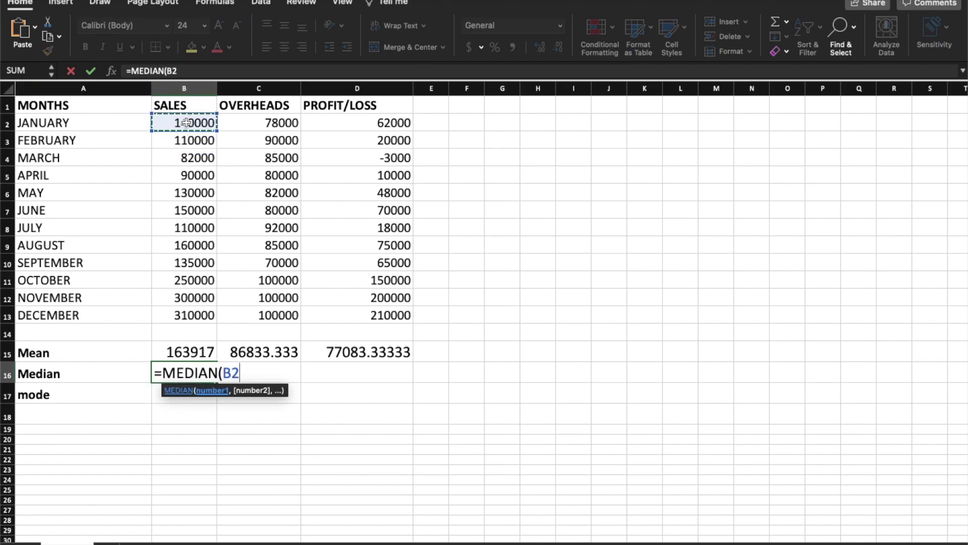
{"action": "left_click", "coordinate": [188, 316], "text": "shift"}
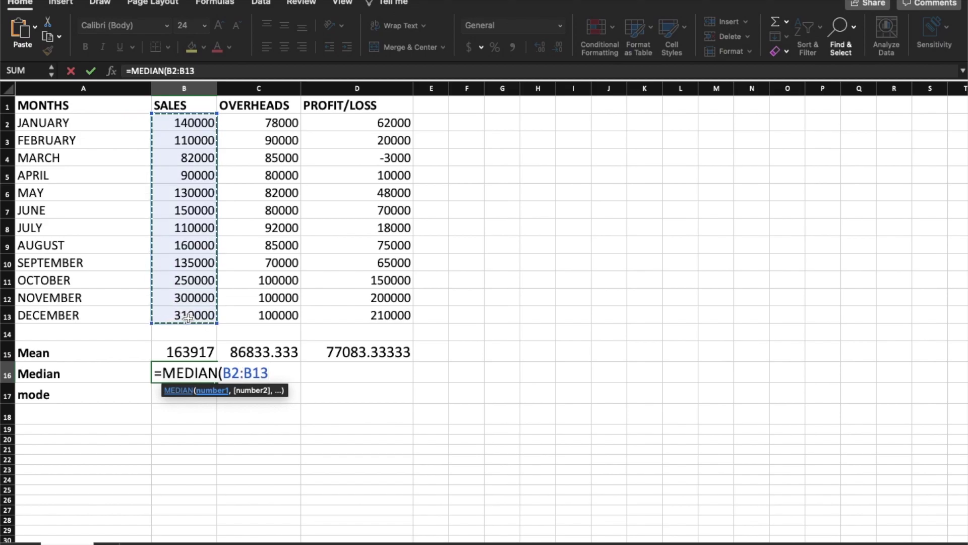
{"action": "key", "text": "Return"}
Step: Copy the median formula from B16 across to C16 and D16 for overheads and profit/loss
{"action": "left_click", "coordinate": [171, 372]}
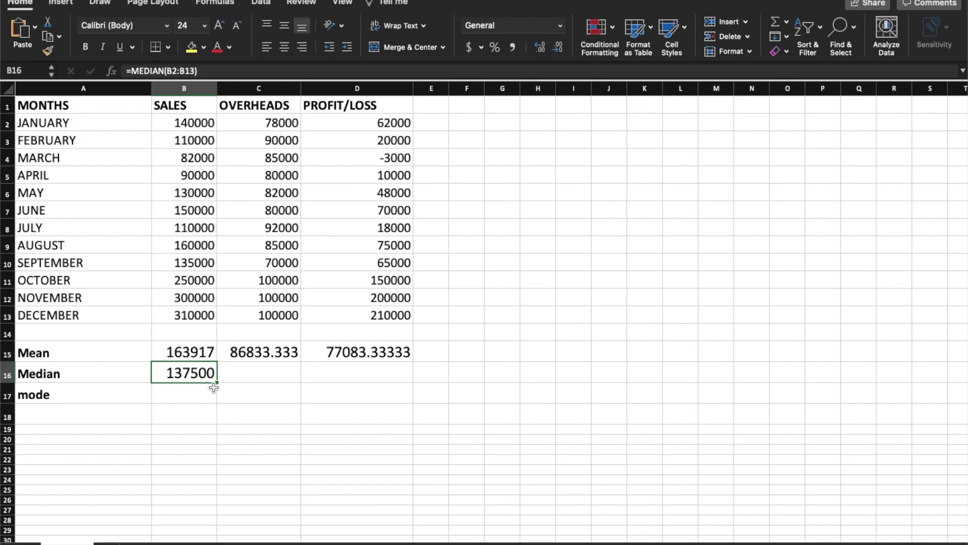
{"action": "left_click_drag", "start_coordinate": [214, 386], "coordinate": [422, 387]}
{"action": "left_click", "coordinate": [424, 390]}
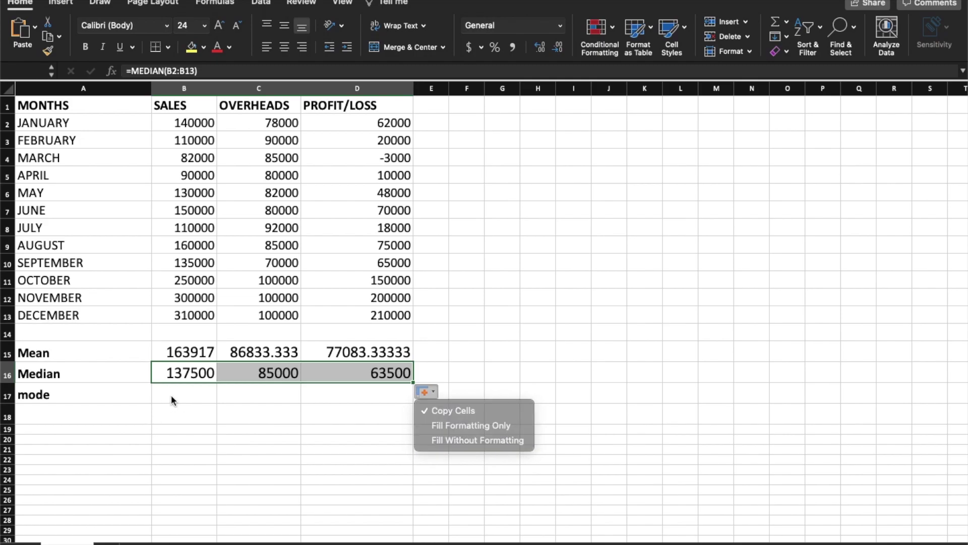
{"action": "key", "text": "Escape"}
{"action": "left_click", "coordinate": [588, 381]}
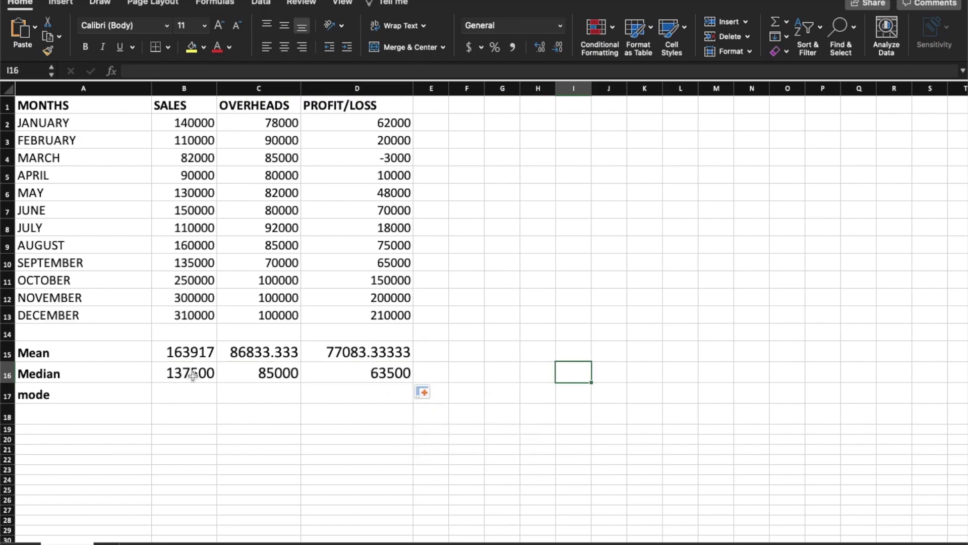
Step: Calculate the mode of the monthly sales in B17 with a MODE formula over B2:B13
{"action": "left_click", "coordinate": [173, 397]}
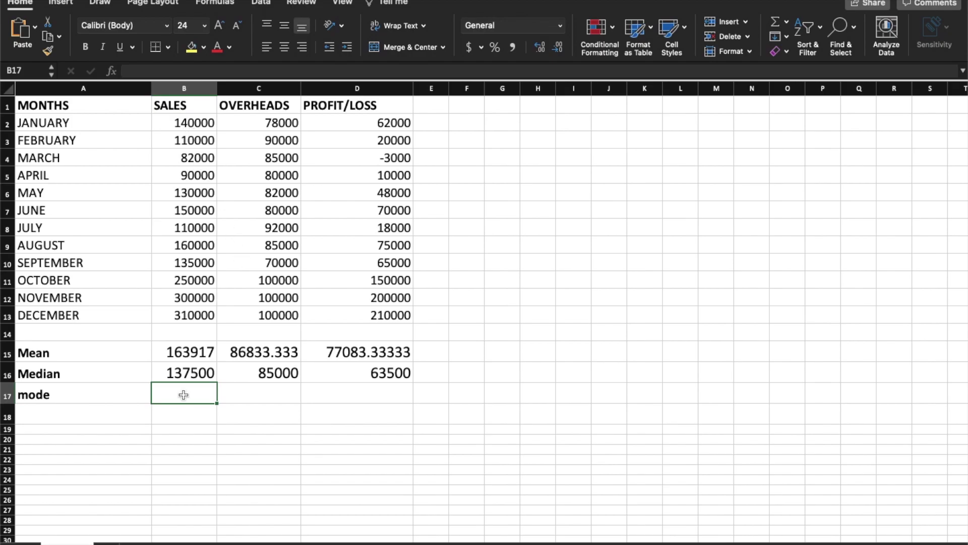
{"action": "type", "text": "=mode"}
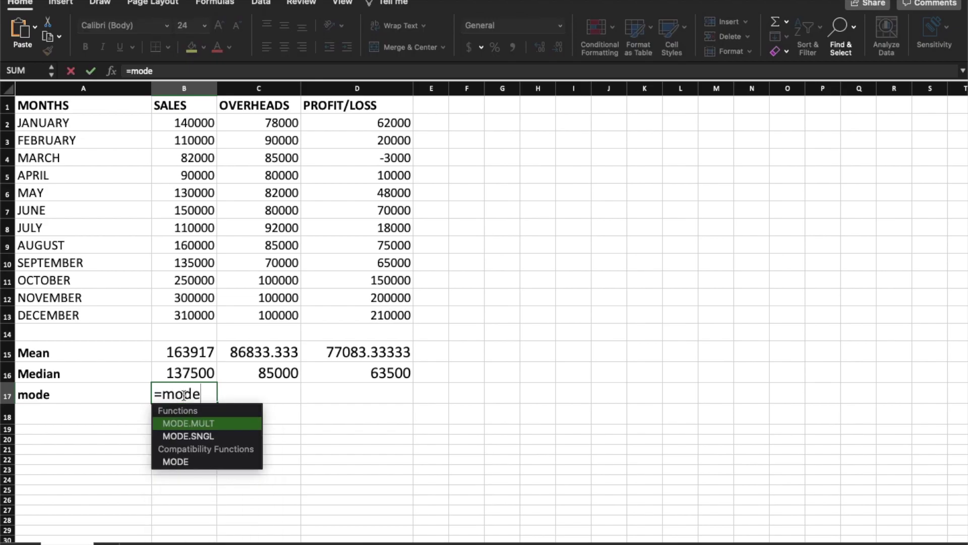
{"action": "type", "text": "("}
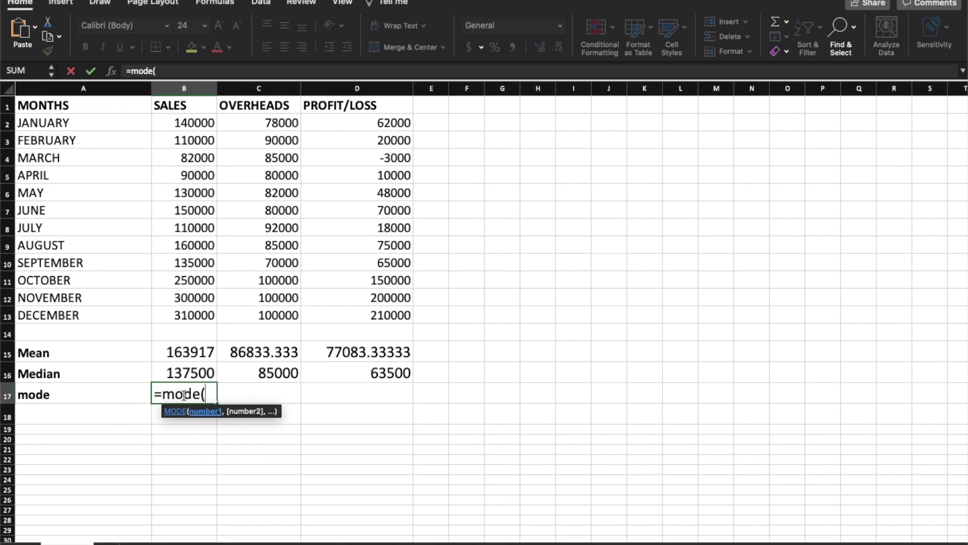
{"action": "left_click", "coordinate": [182, 124]}
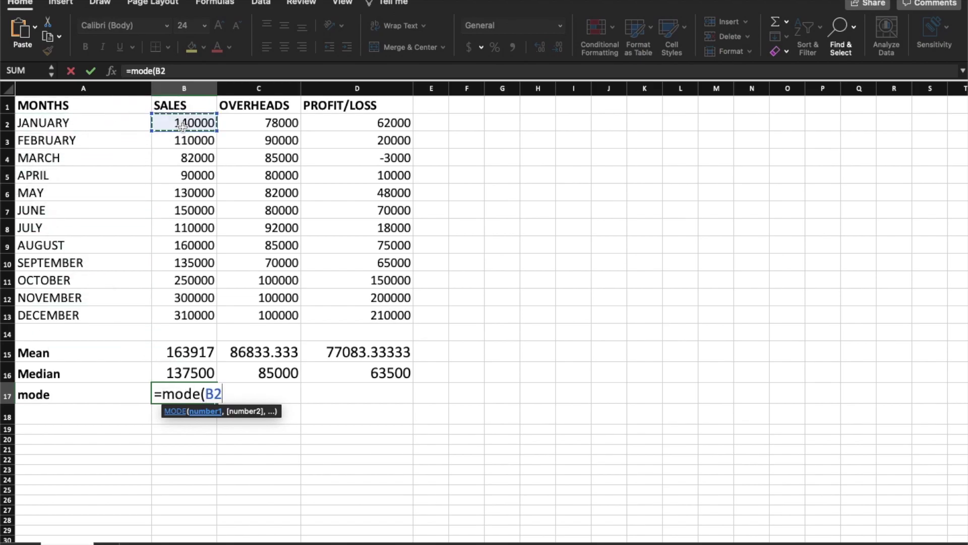
{"action": "left_click", "coordinate": [196, 316], "text": "shift"}
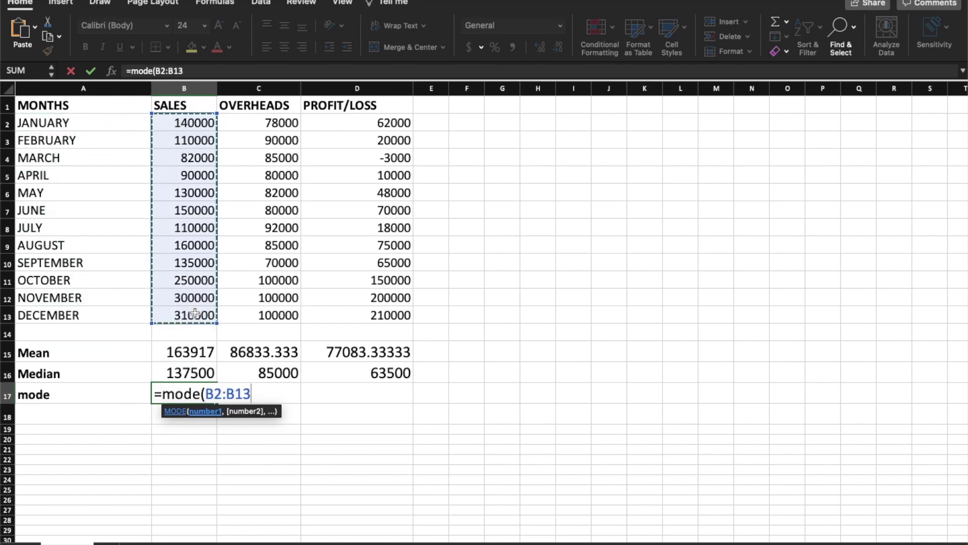
{"action": "key", "text": "Return"}
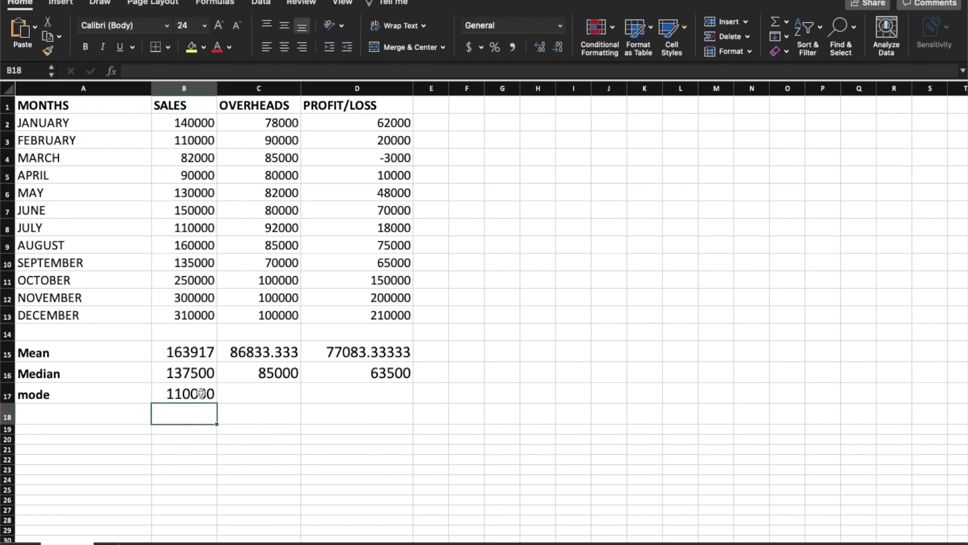
Step: Copy the mode formula from B17 across to C17 and D17 for overheads and profit/loss
{"action": "left_click", "coordinate": [201, 393]}
{"action": "left_click_drag", "start_coordinate": [218, 403], "coordinate": [402, 402]}
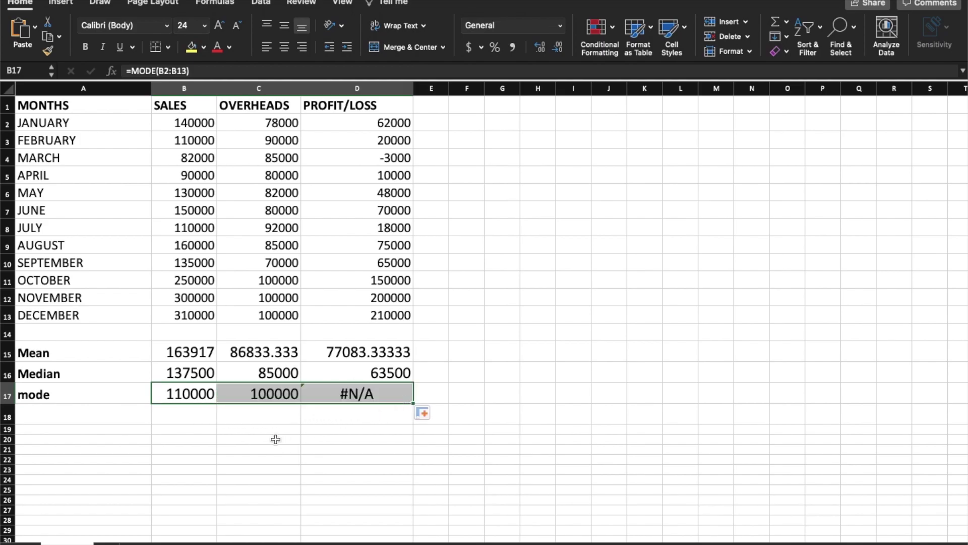
{"action": "left_click", "coordinate": [177, 439]}
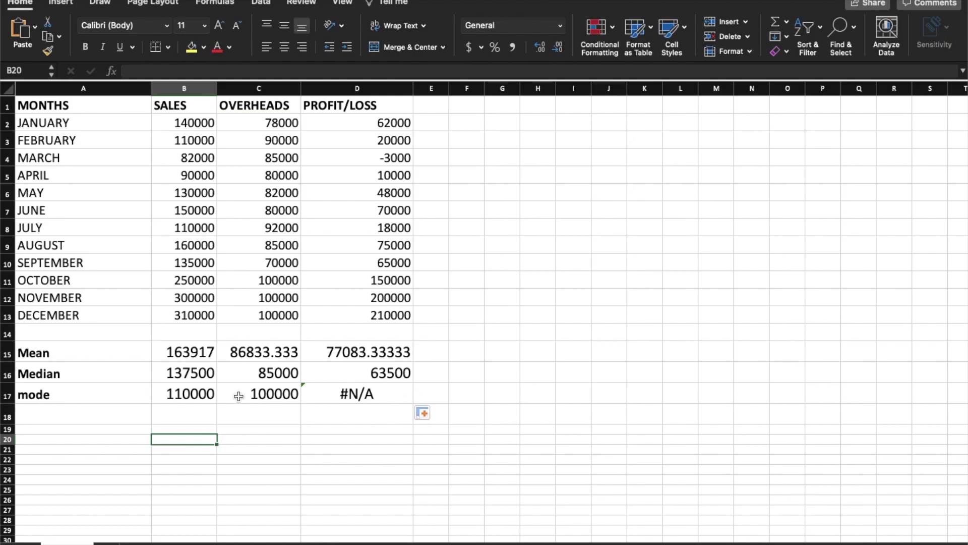
Step: Inspect the mode formulas in row 17 and compare the sales mode with the repeated values in the sales column
{"action": "left_click", "coordinate": [358, 398]}
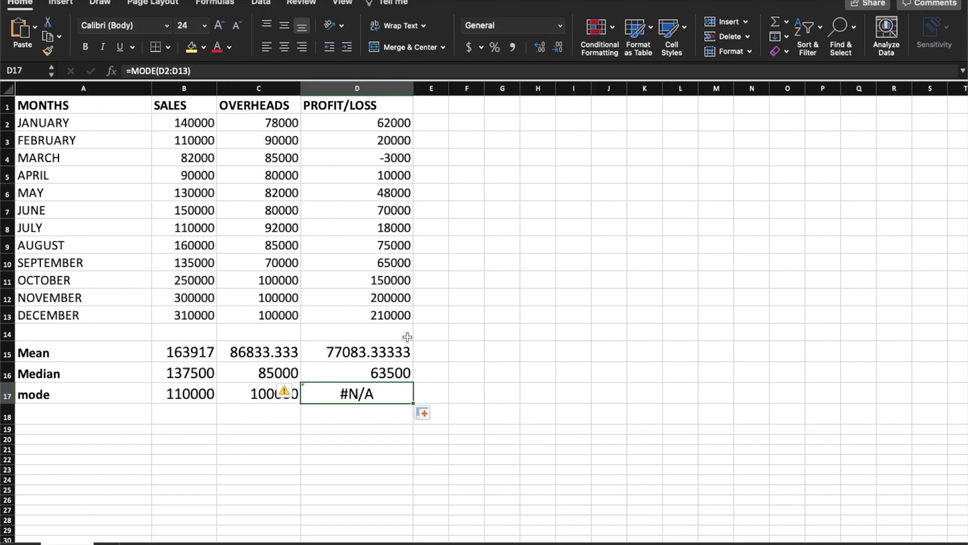
{"action": "left_click", "coordinate": [186, 400]}
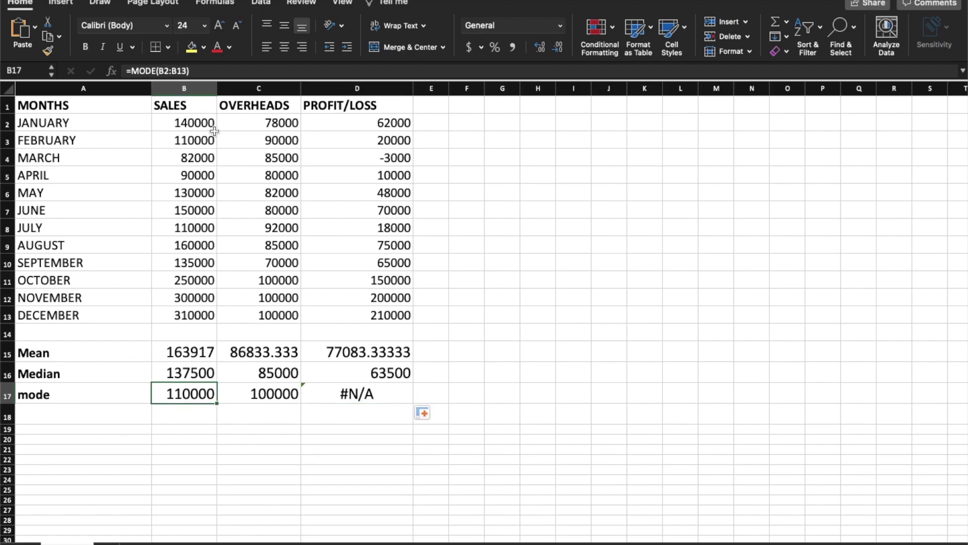
{"action": "left_click", "coordinate": [202, 147]}
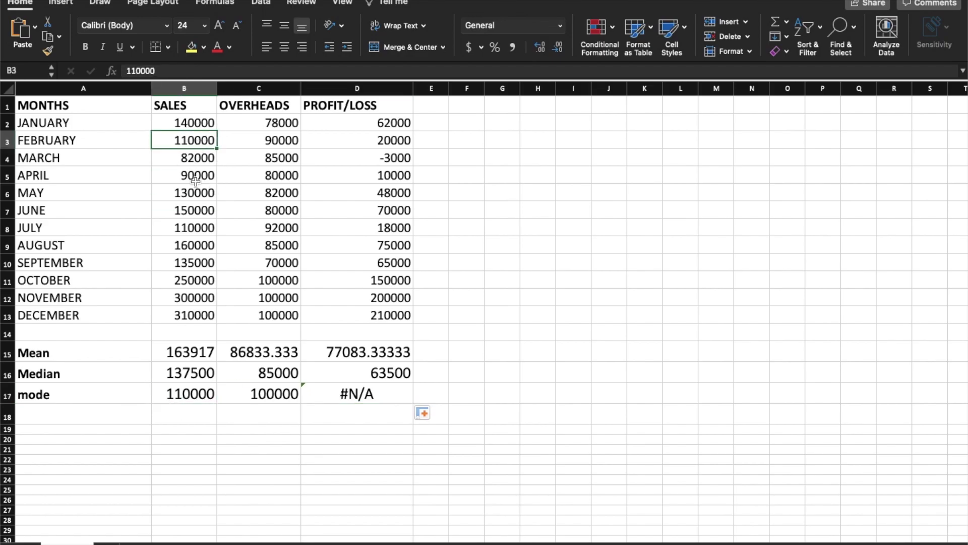
{"action": "left_click", "coordinate": [200, 223]}
{"action": "left_click", "coordinate": [190, 398]}
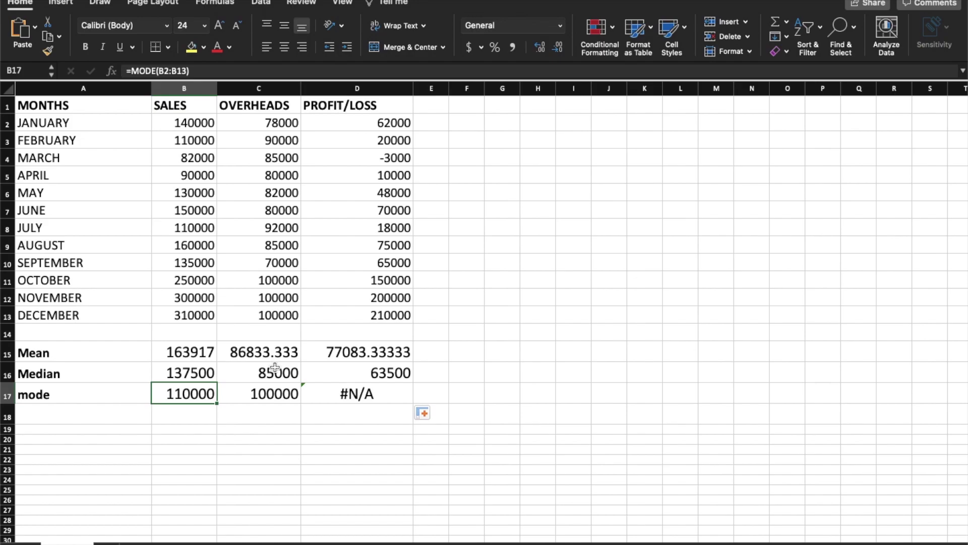
{"action": "left_click", "coordinate": [289, 393]}
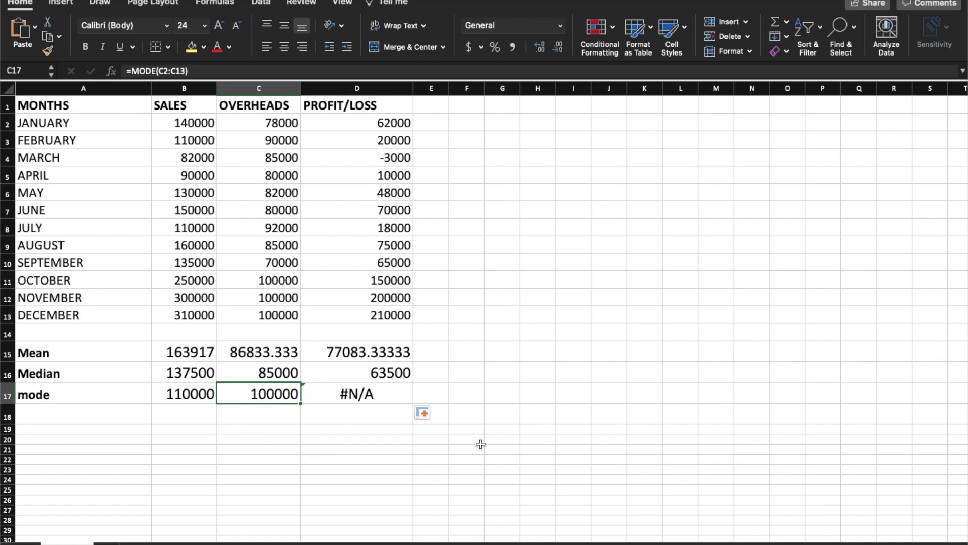
Step: Enter the sample values 1, 1, 2, 2 and 3 down cells B21 to B25
{"action": "scroll", "coordinate": [481, 444], "scroll_direction": "down", "scroll_amount": 3}
{"action": "left_click", "coordinate": [184, 449]}
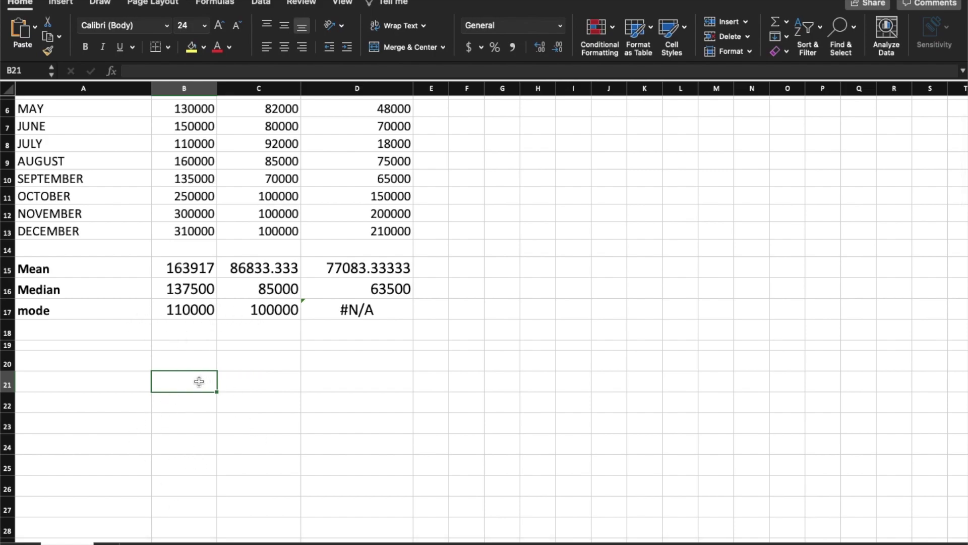
{"action": "double_click", "coordinate": [182, 374]}
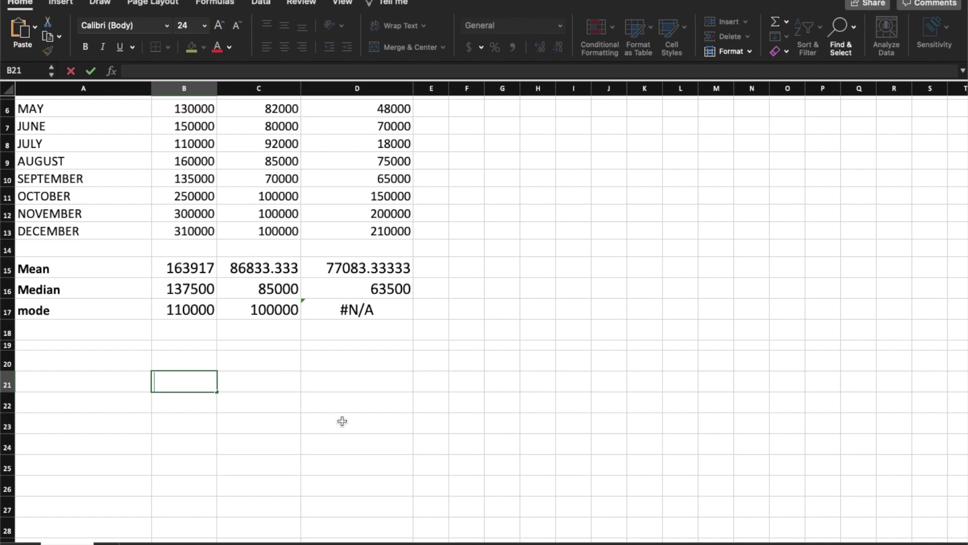
{"action": "type", "text": "1"}
{"action": "key", "text": "Return"}
{"action": "type", "text": "1"}
{"action": "key", "text": "Return"}
{"action": "type", "text": "2"}
{"action": "key", "text": "Return"}
{"action": "type", "text": "2"}
{"action": "key", "text": "Return"}
{"action": "type", "text": "3"}
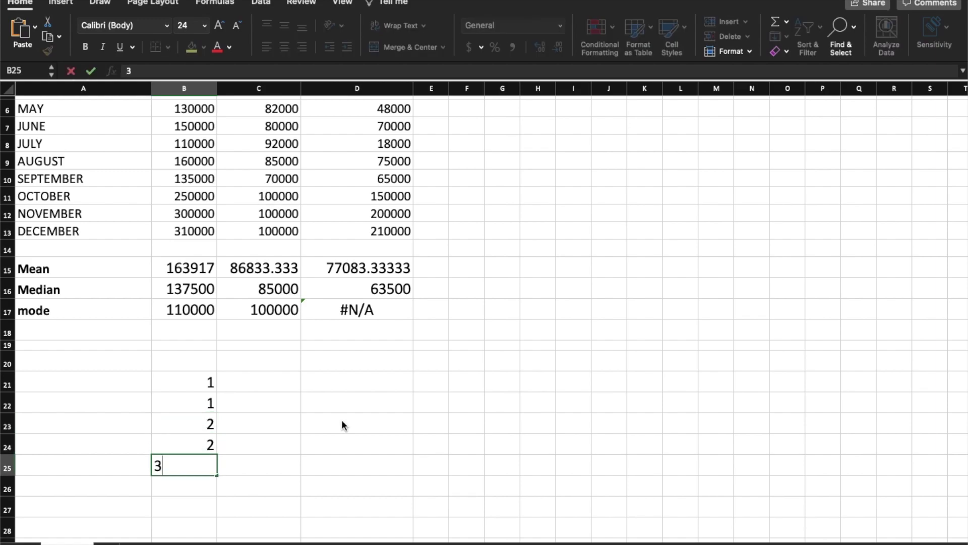
{"action": "key", "text": "Return"}
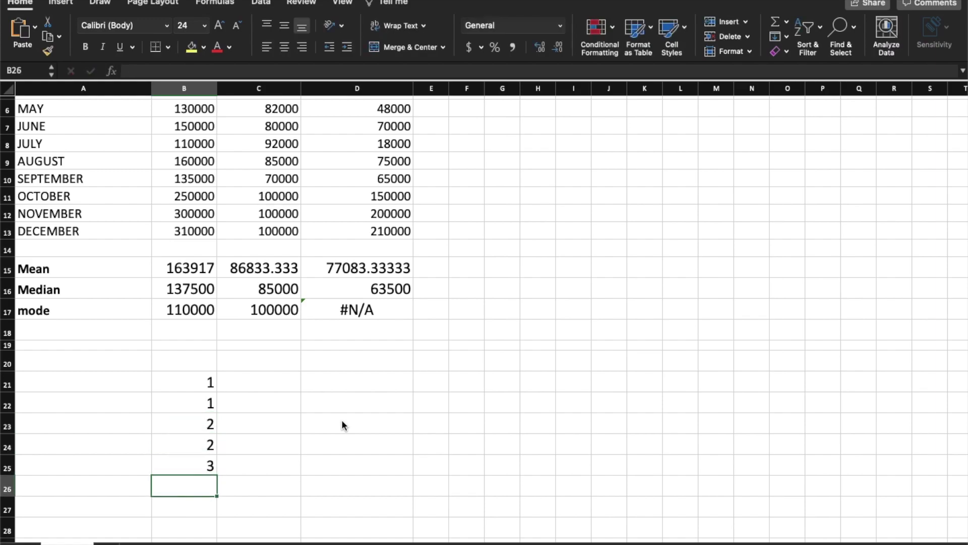
Step: Add the label "mode" in A26, below the sample values
{"action": "left_click", "coordinate": [203, 382]}
{"action": "left_click", "coordinate": [197, 401]}
{"action": "left_click", "coordinate": [183, 431]}
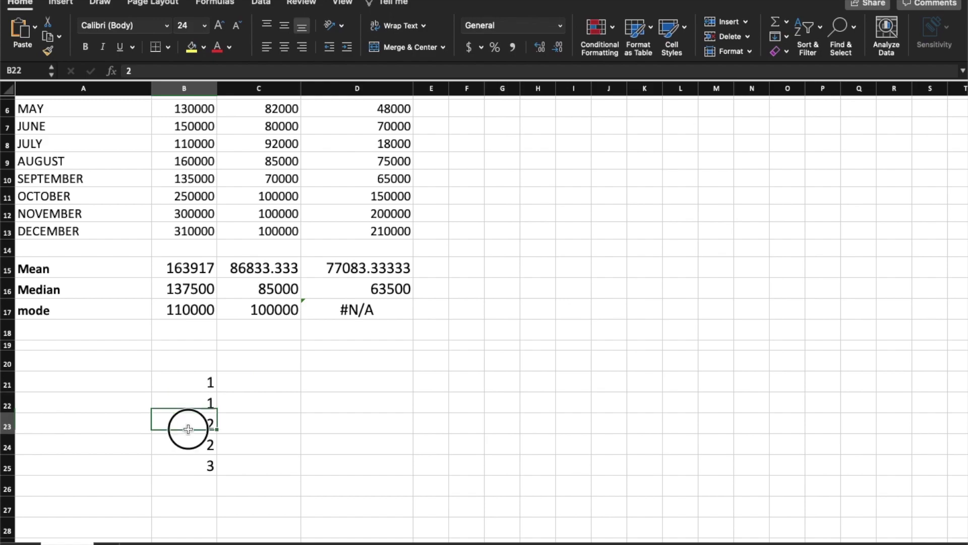
{"action": "left_click", "coordinate": [183, 443]}
{"action": "left_click", "coordinate": [182, 491]}
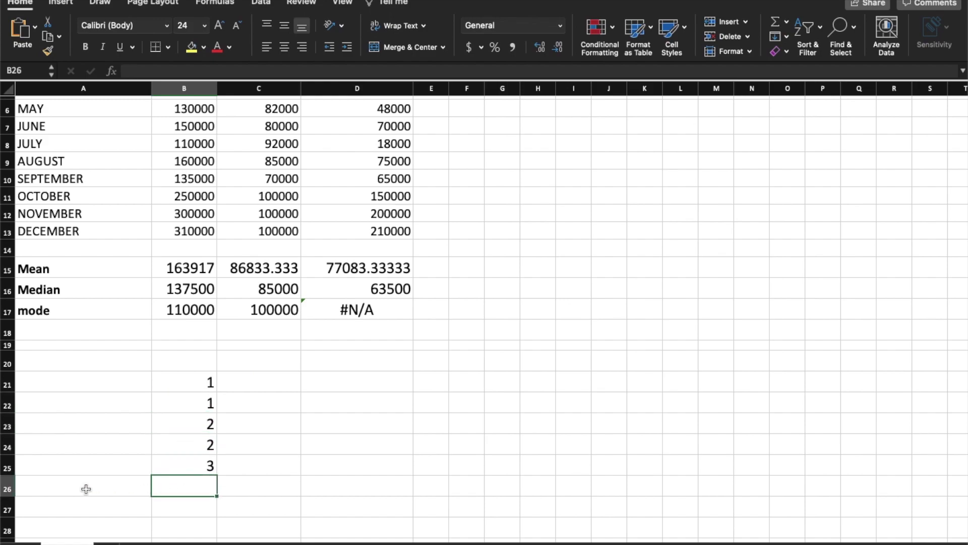
{"action": "left_click", "coordinate": [103, 492]}
{"action": "type", "text": "mode"}
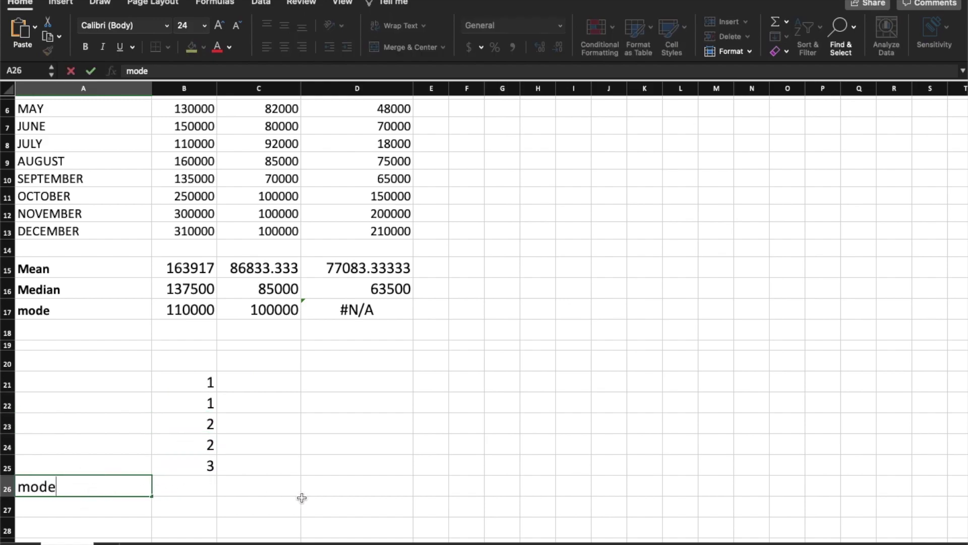
{"action": "key", "text": "Tab"}
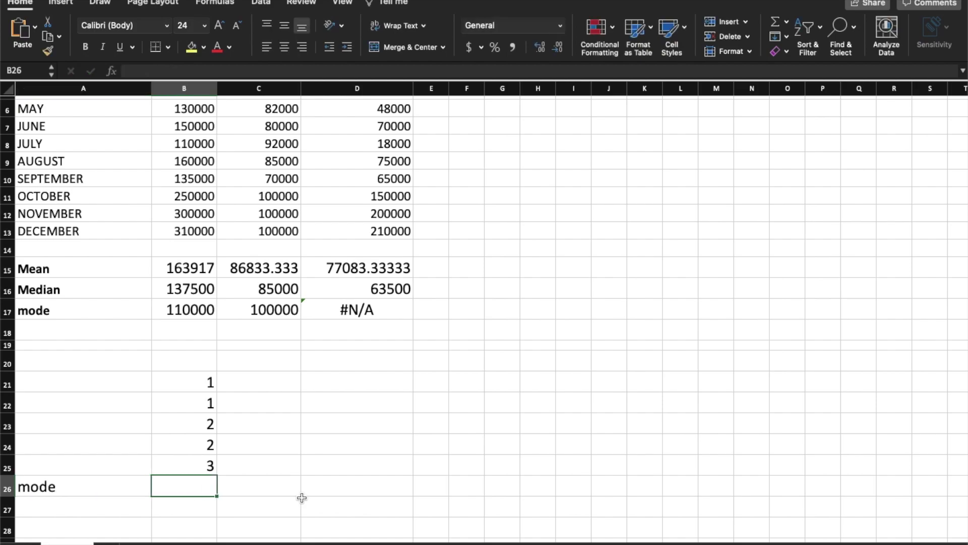
{"action": "key", "text": "Return"}
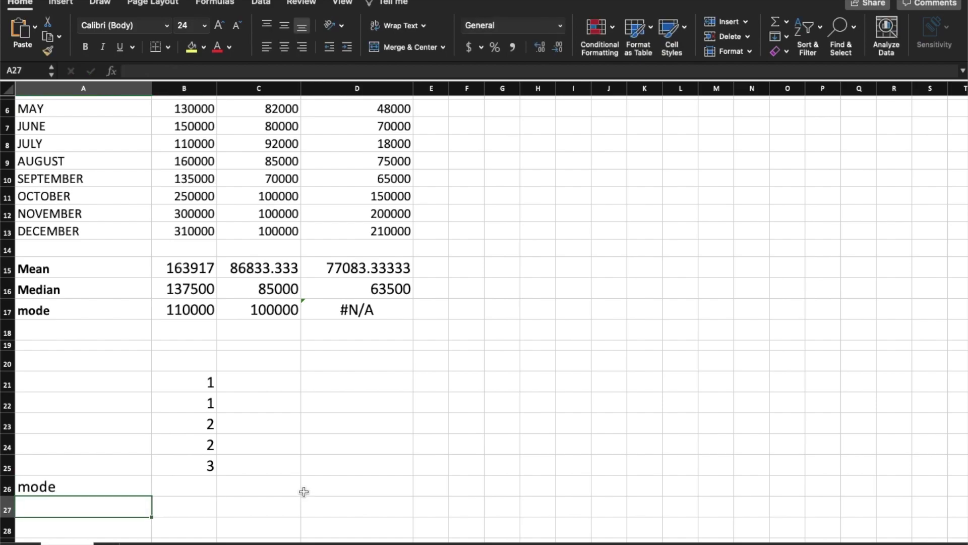
Step: Find all the modes of the sample values with a MODE.MULT formula in B27 over B21:B25
{"action": "left_click", "coordinate": [202, 504]}
{"action": "scroll", "coordinate": [423, 474], "scroll_direction": "down", "scroll_amount": 3}
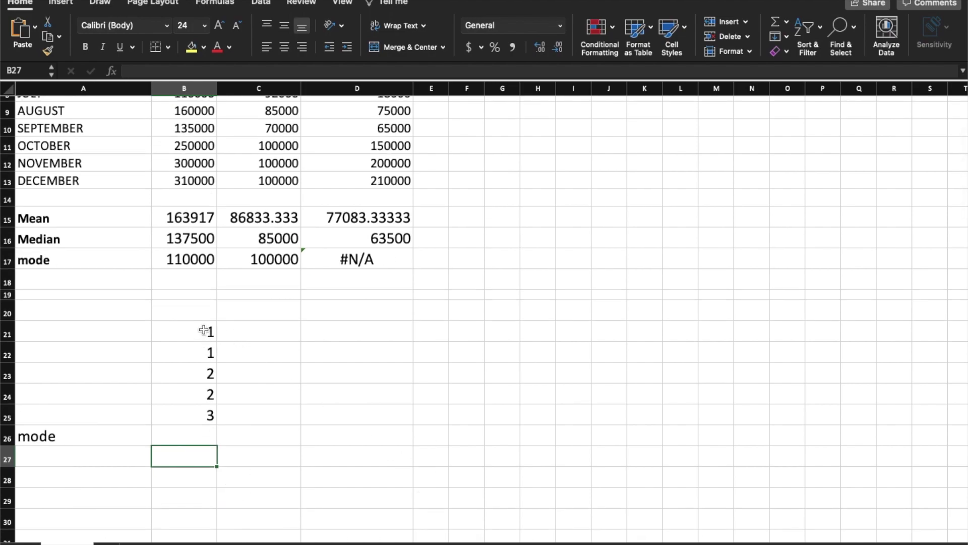
{"action": "double_click", "coordinate": [187, 459]}
{"action": "type", "text": "="}
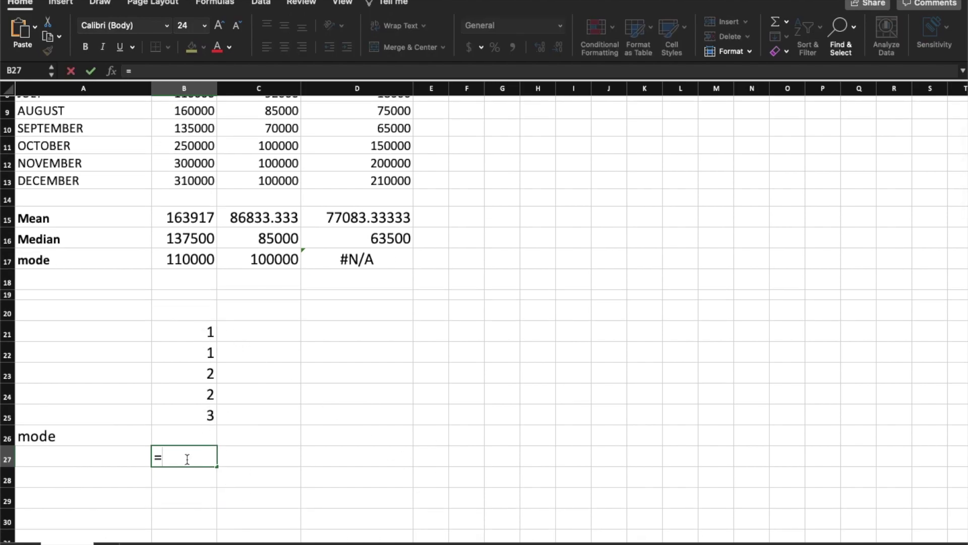
{"action": "type", "text": "mod"}
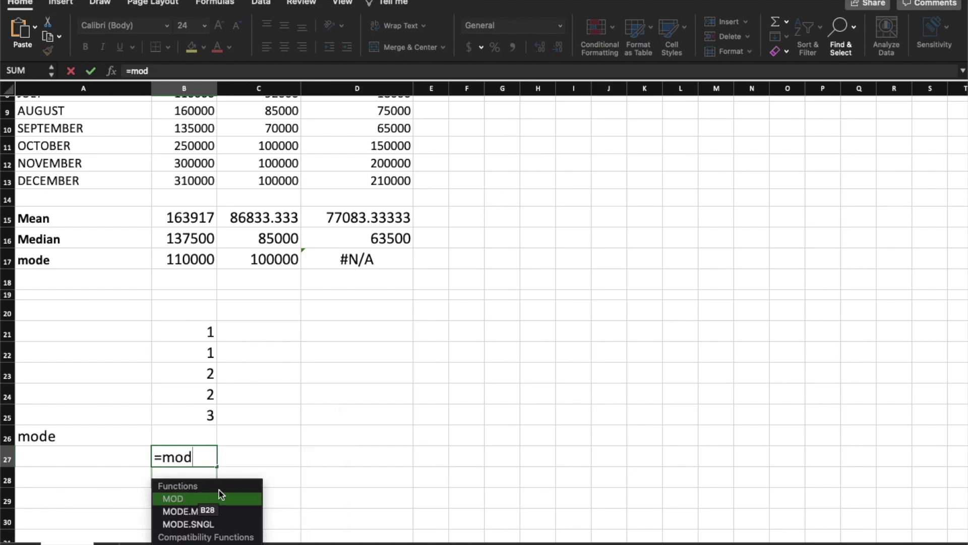
{"action": "double_click", "coordinate": [228, 511]}
{"action": "left_click_drag", "start_coordinate": [204, 337], "coordinate": [200, 414]}
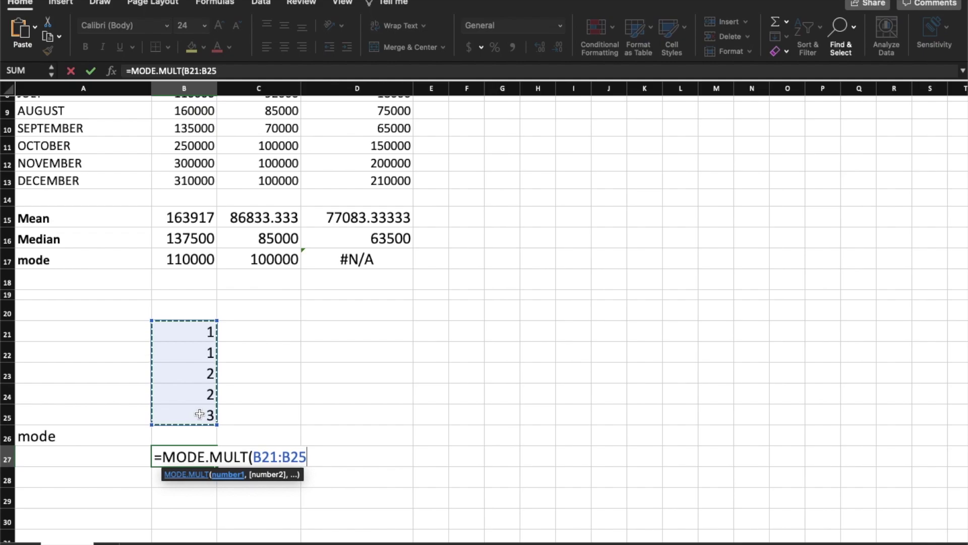
{"action": "key", "text": "Return"}
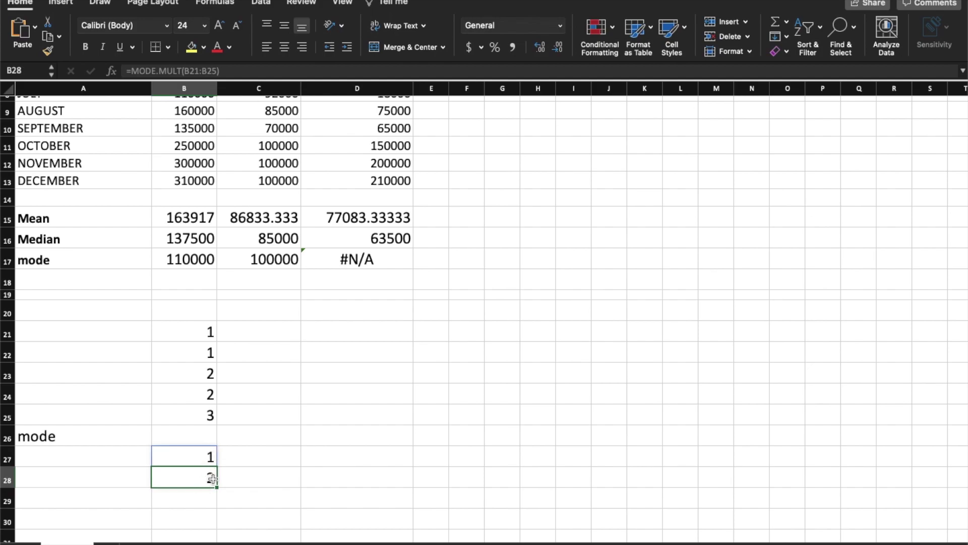
{"action": "left_click", "coordinate": [259, 456]}
{"action": "scroll", "coordinate": [620, 278], "scroll_direction": "down", "scroll_amount": 2}
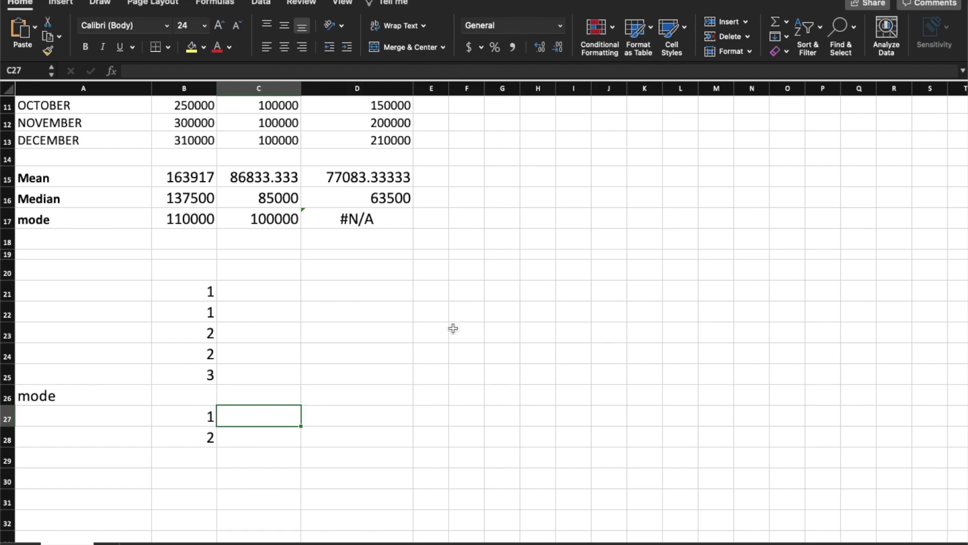
{"action": "scroll", "coordinate": [449, 337], "scroll_direction": "up", "scroll_amount": 5}
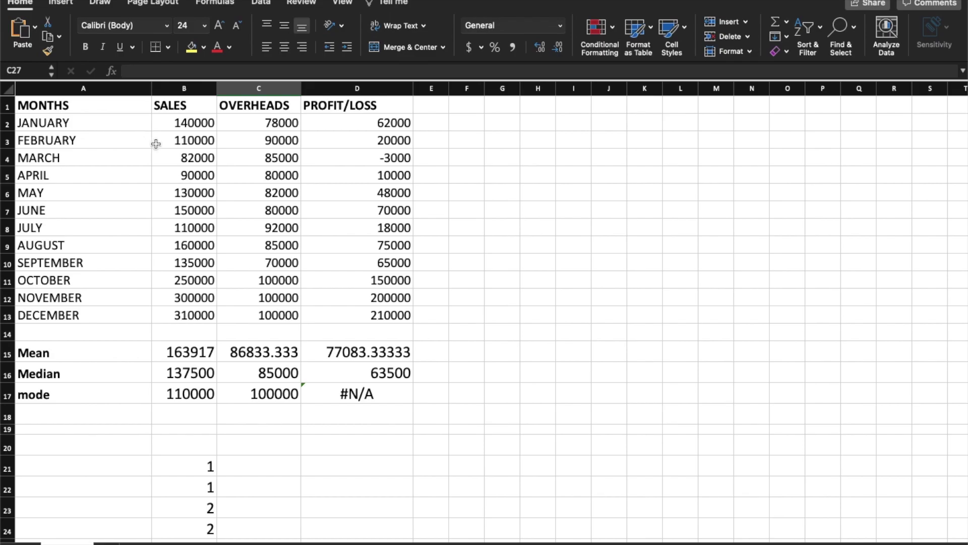
{"action": "scroll", "coordinate": [598, 300], "scroll_direction": "down", "scroll_amount": 1}
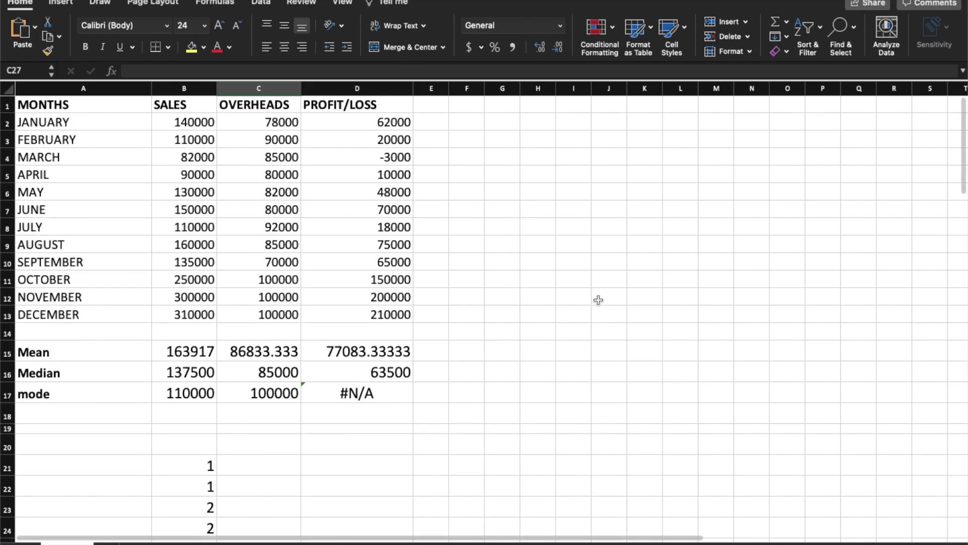
{"action": "scroll", "coordinate": [598, 300], "scroll_direction": "down", "scroll_amount": 5}
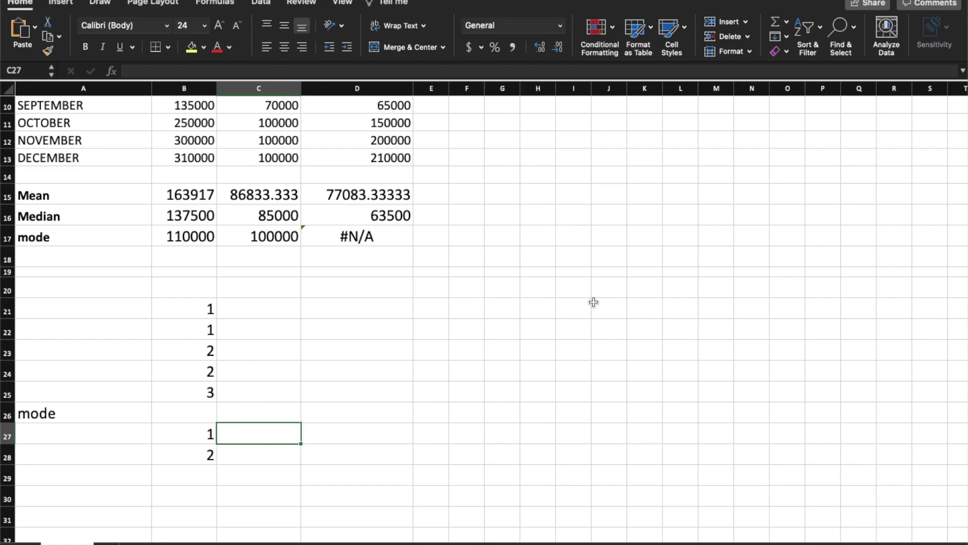
{"action": "scroll", "coordinate": [373, 325], "scroll_direction": "up", "scroll_amount": 5}
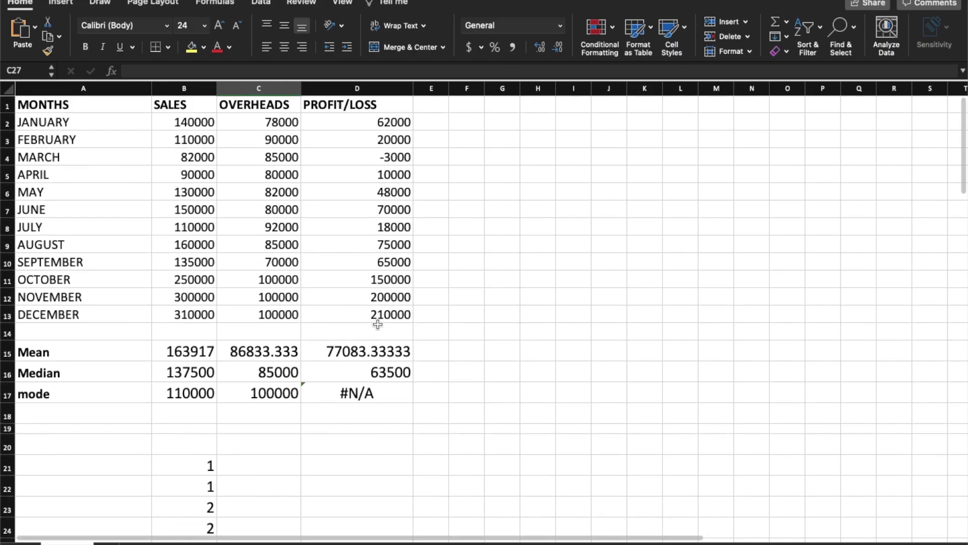